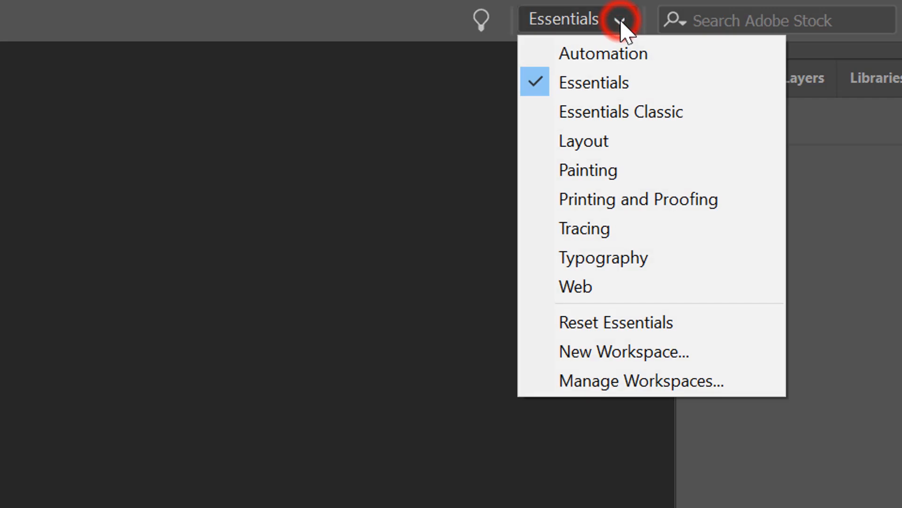
- Switch to the Painting workspace and reset it to its default layout
click(674, 164)
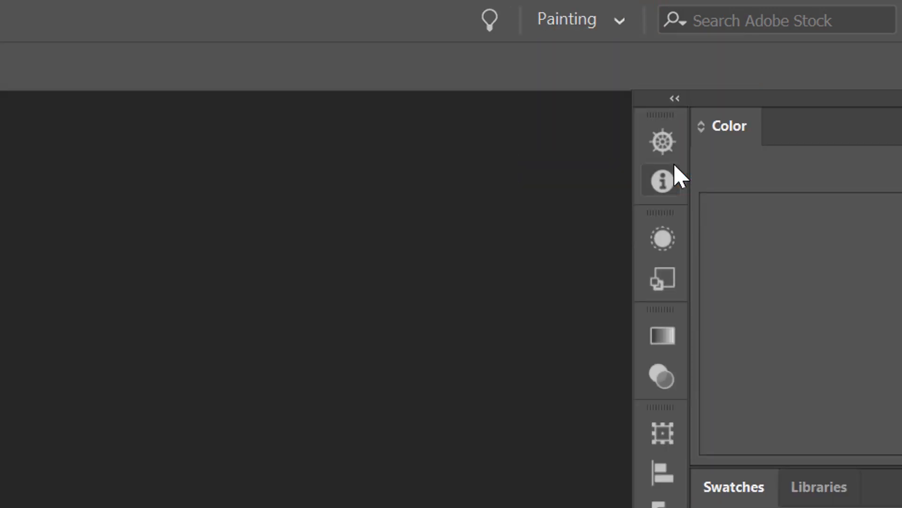
click(614, 22)
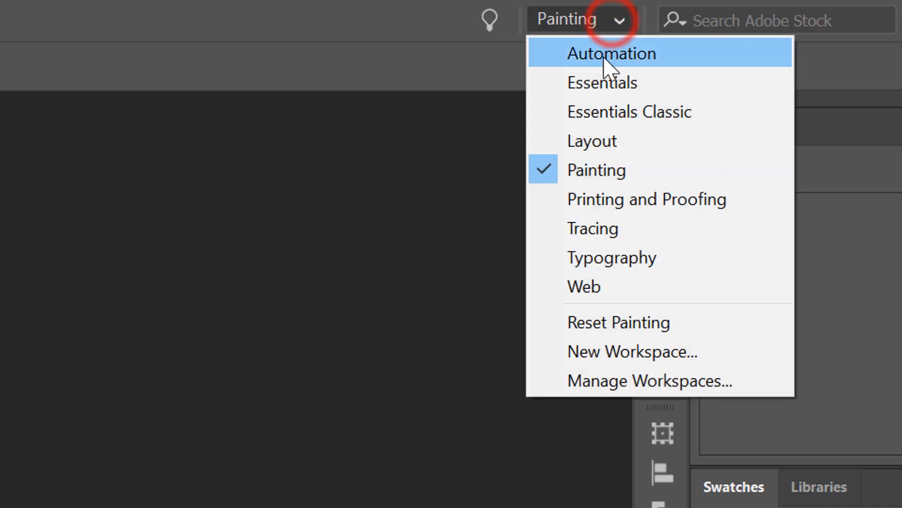
click(698, 323)
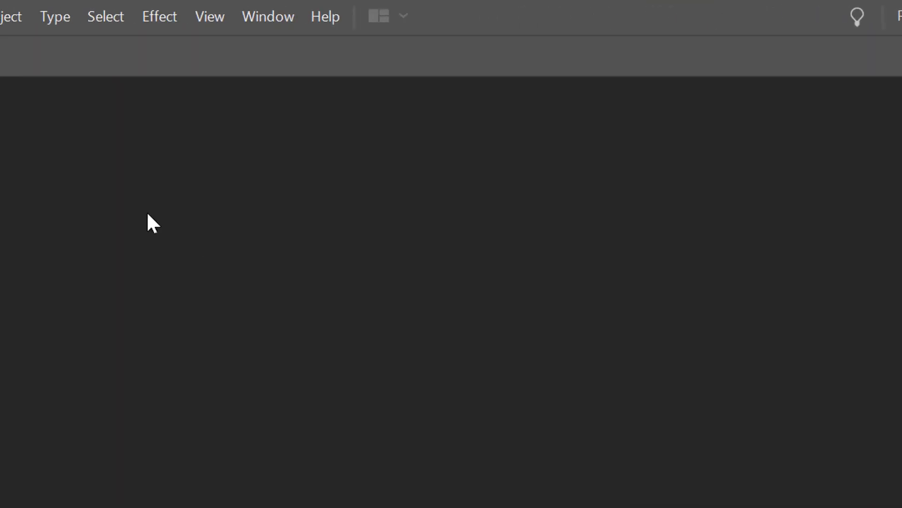
- Change the toolbar from the basic to the Advanced tool set
click(9, 77)
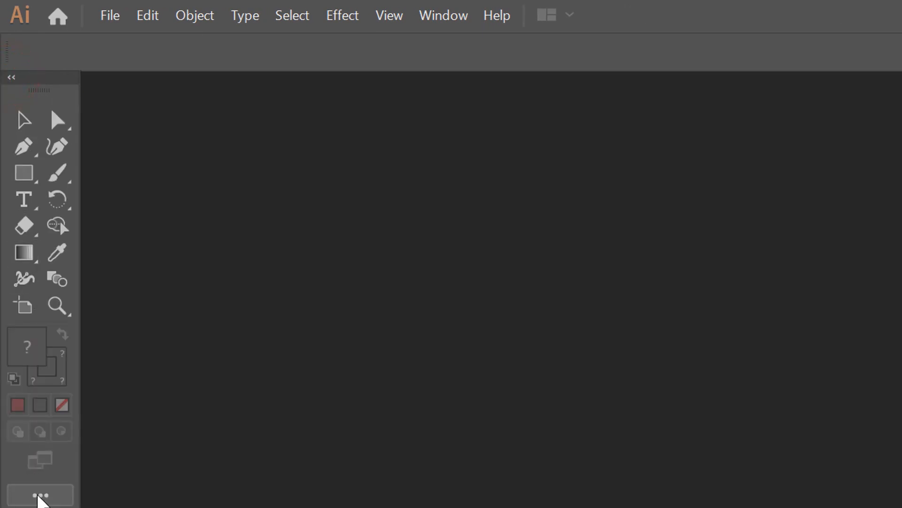
click(40, 496)
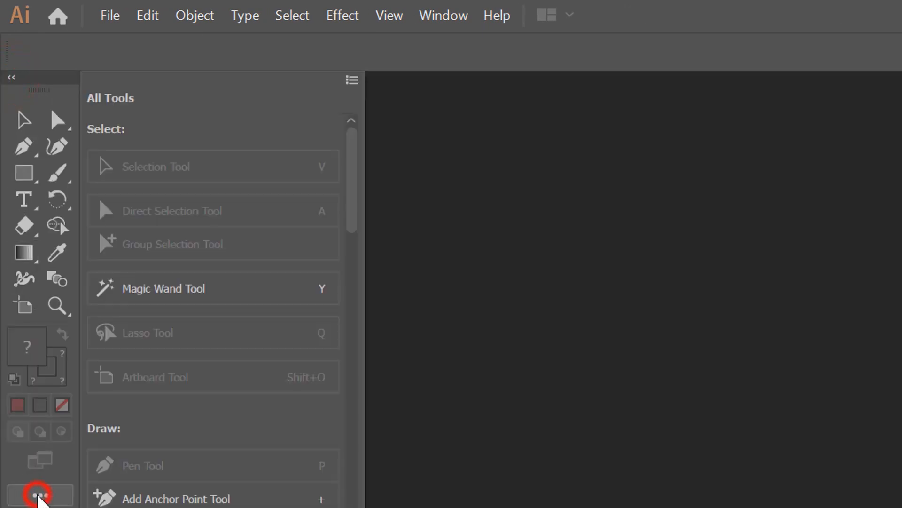
click(352, 80)
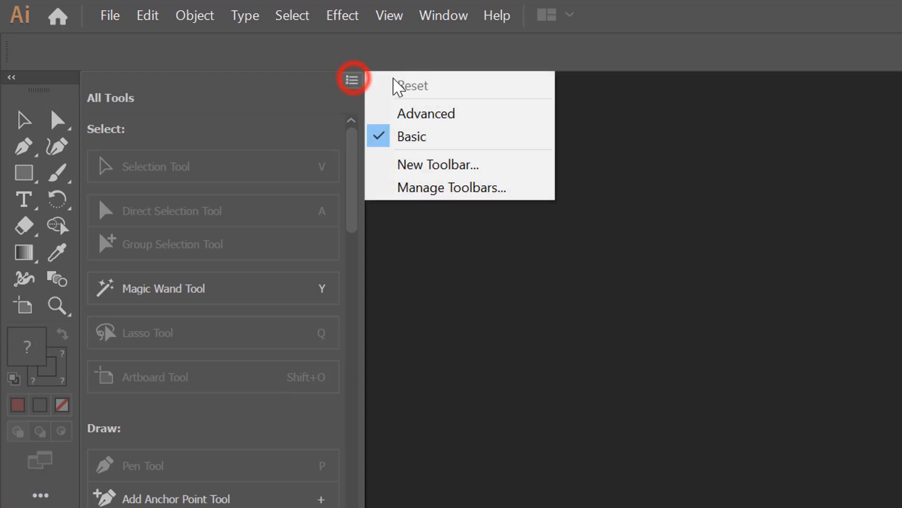
click(472, 119)
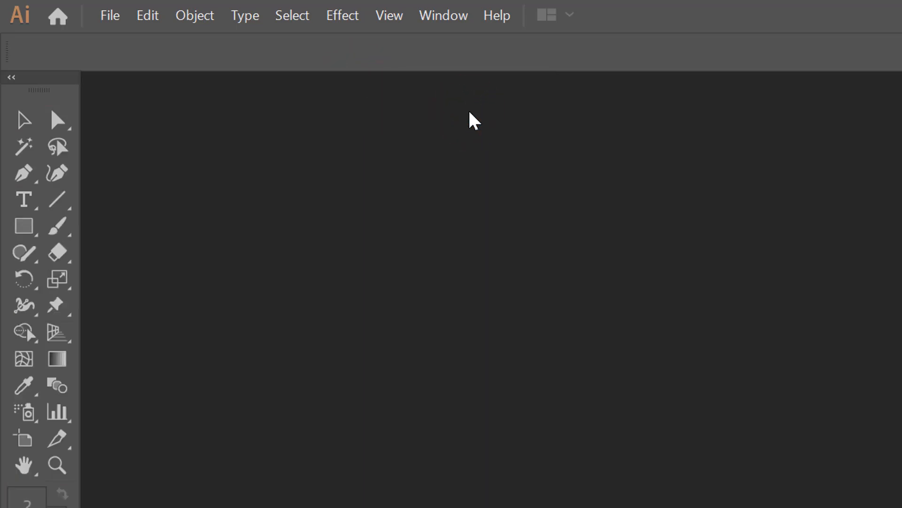
- Create a new Web document with an artboard 900 px wide and 900 px high
click(110, 18)
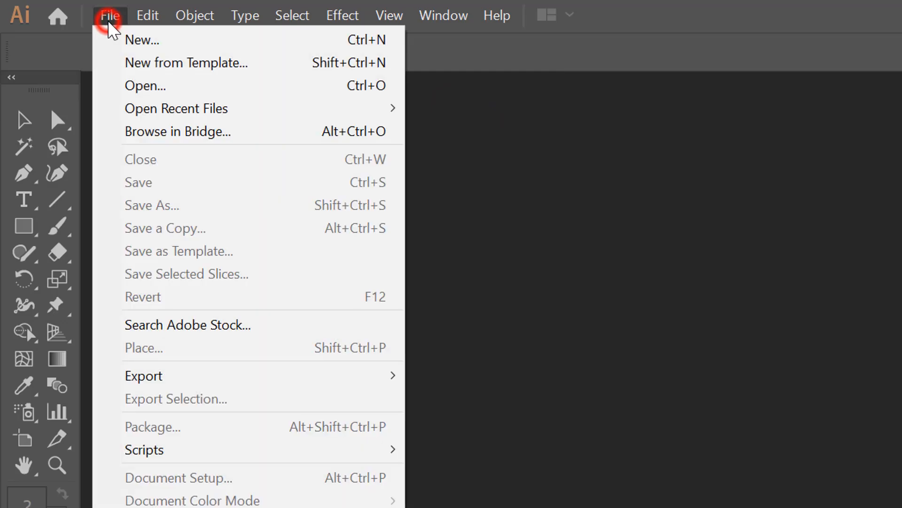
click(205, 43)
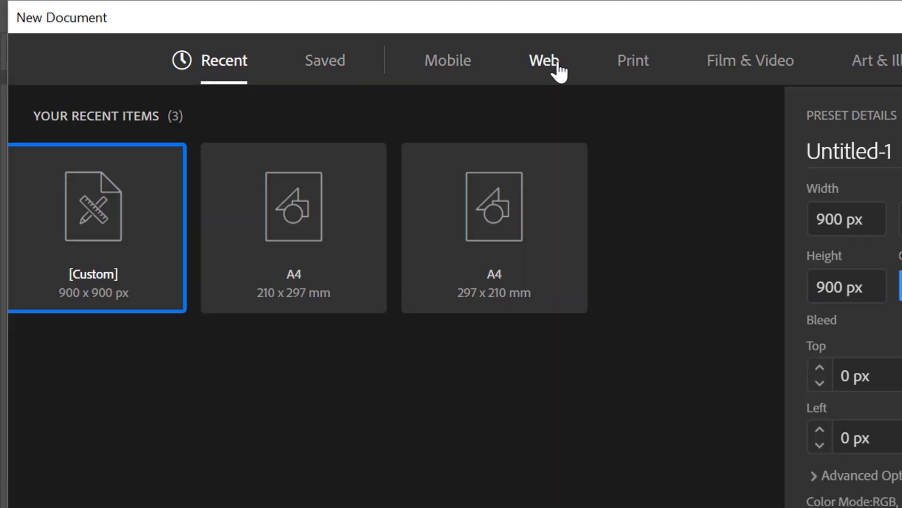
click(558, 60)
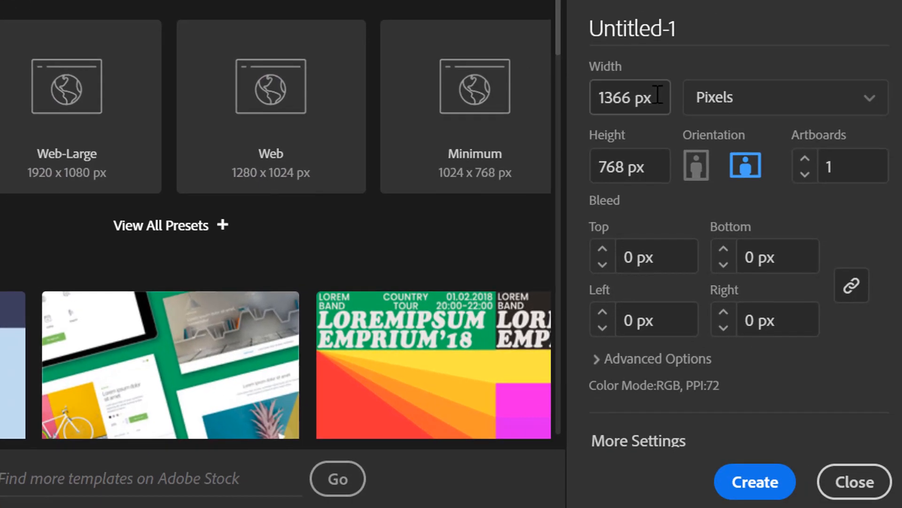
click(873, 219)
text(900)
key(Tab)
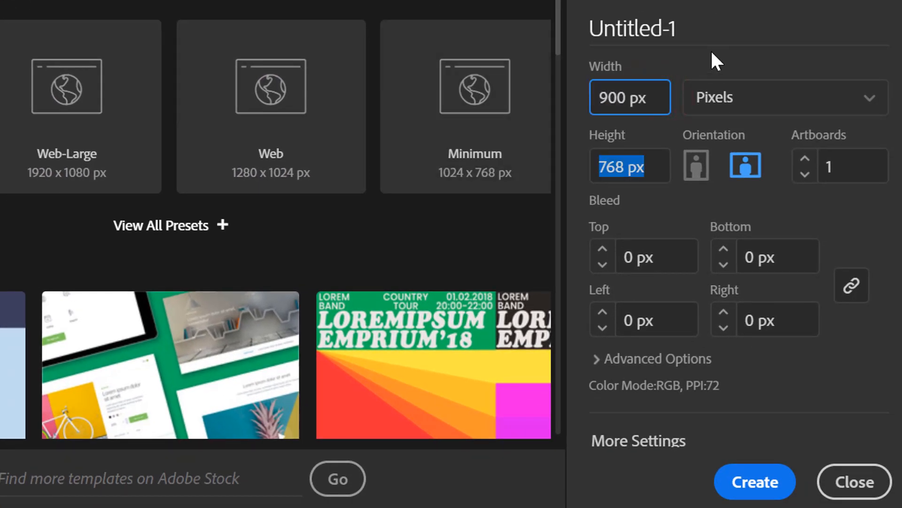
text(900)
key(Tab)
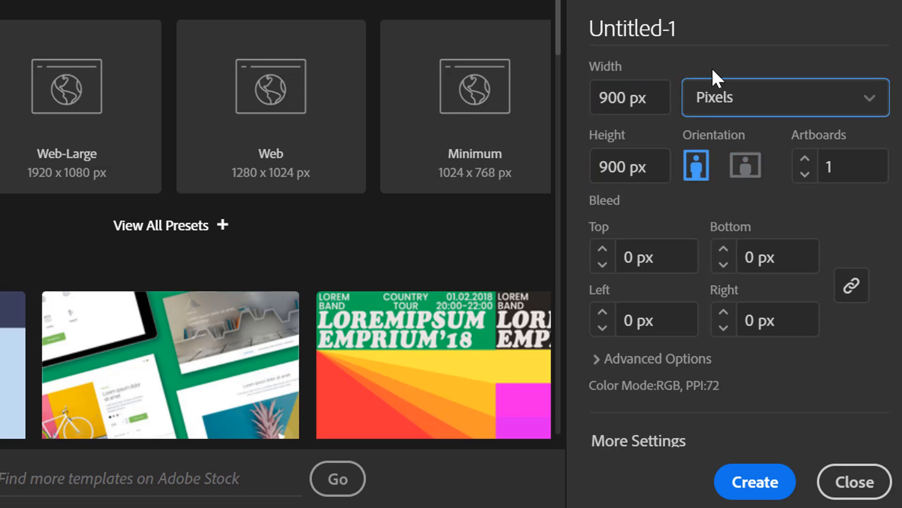
click(757, 482)
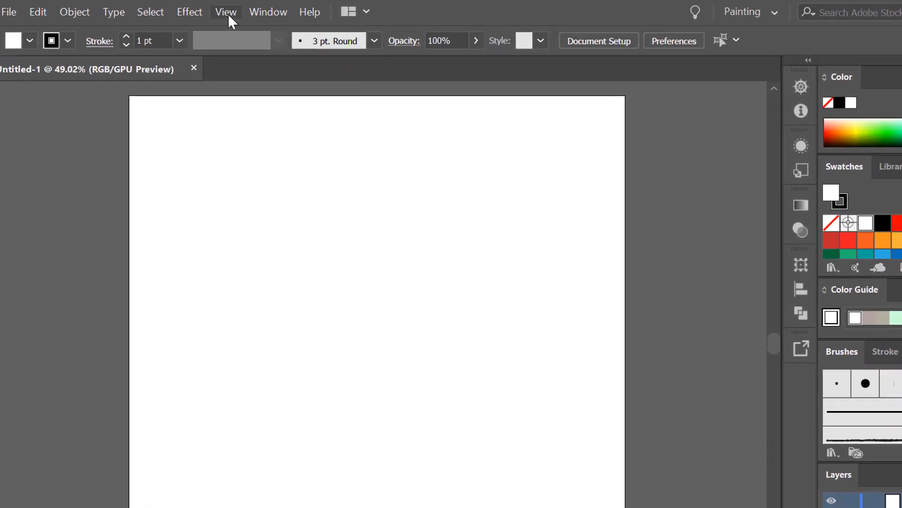
- Check whether Smart Guides are turned on
click(247, 9)
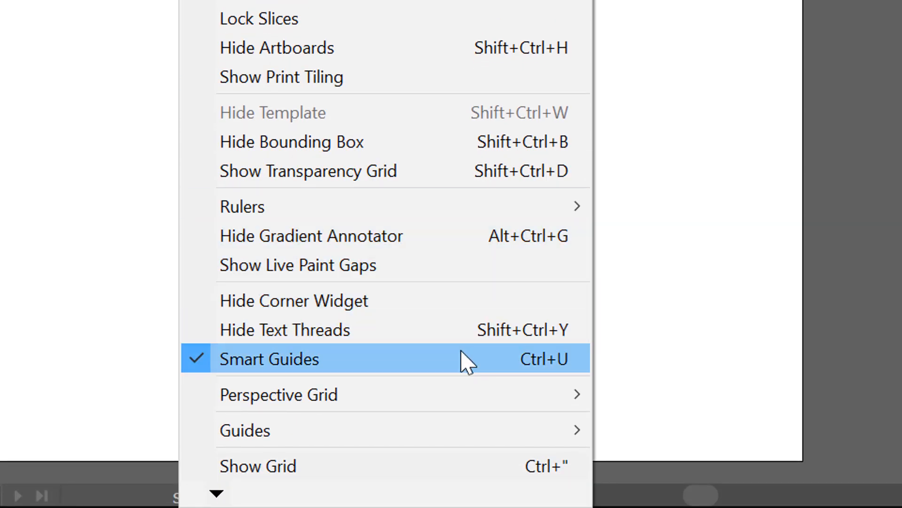
click(721, 78)
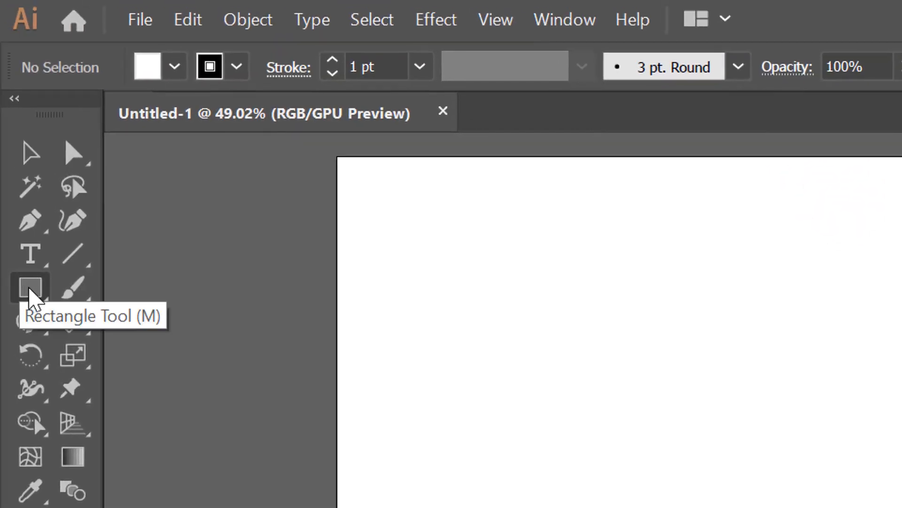
- Draw a large, nearly round ellipse filling most of the artboard and a small flat ellipse across the middle of its left edge
click(28, 289)
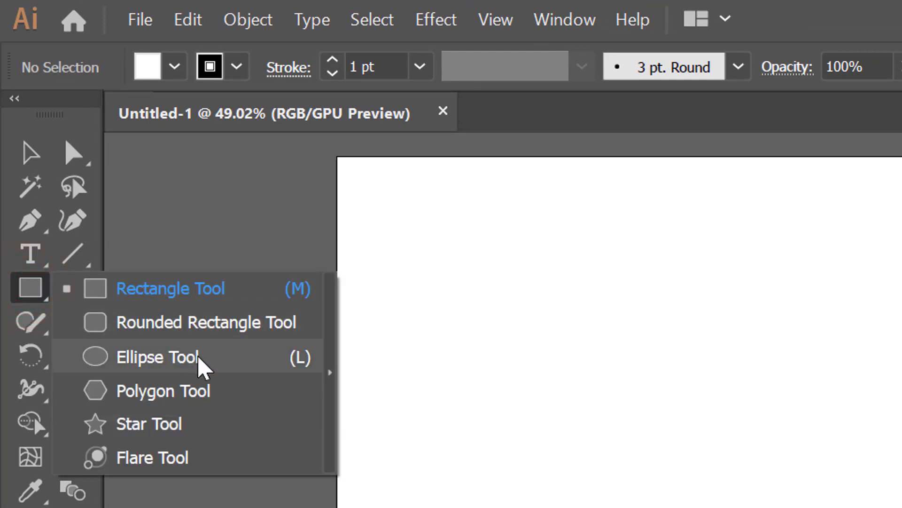
click(230, 359)
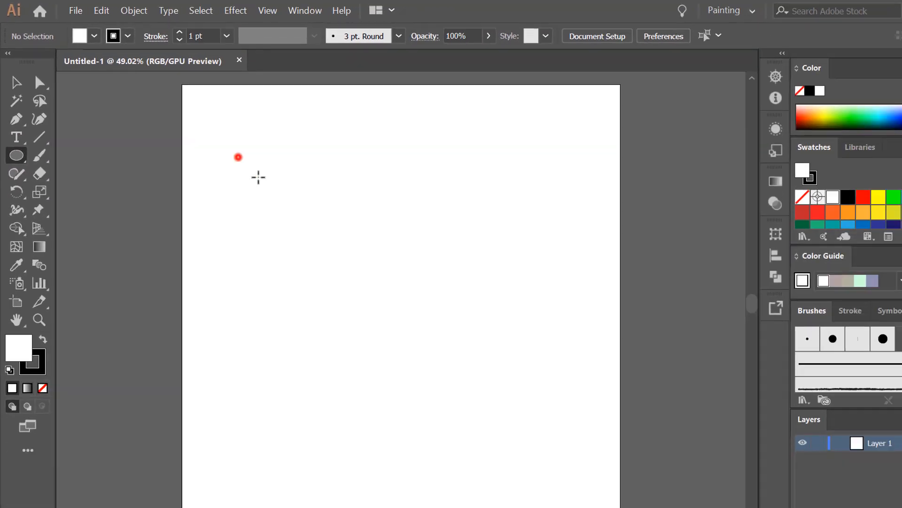
drag(238, 157, 587, 487)
drag(543, 452, 538, 425)
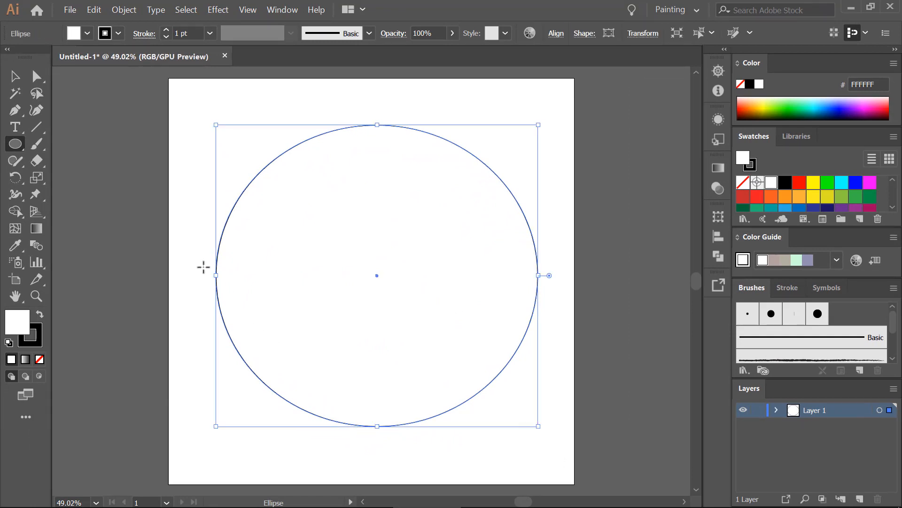
mouse_move(205, 269)
mouse_down()
mouse_move(309, 306)
mouse_move(337, 302)
mouse_move(339, 292)
mouse_up()
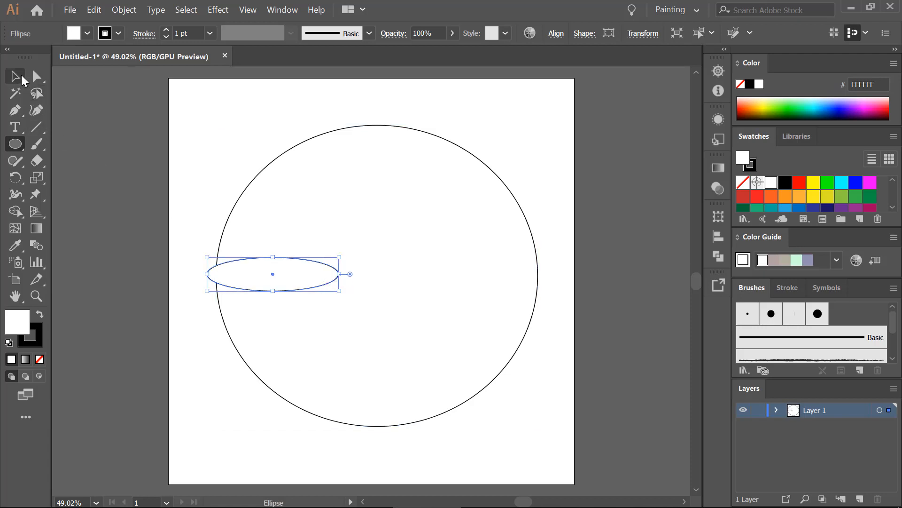
- Copy the flat ellipse horizontally to the right and repeat the copy once, forming a row of three slightly overlapping ellipses
click(16, 76)
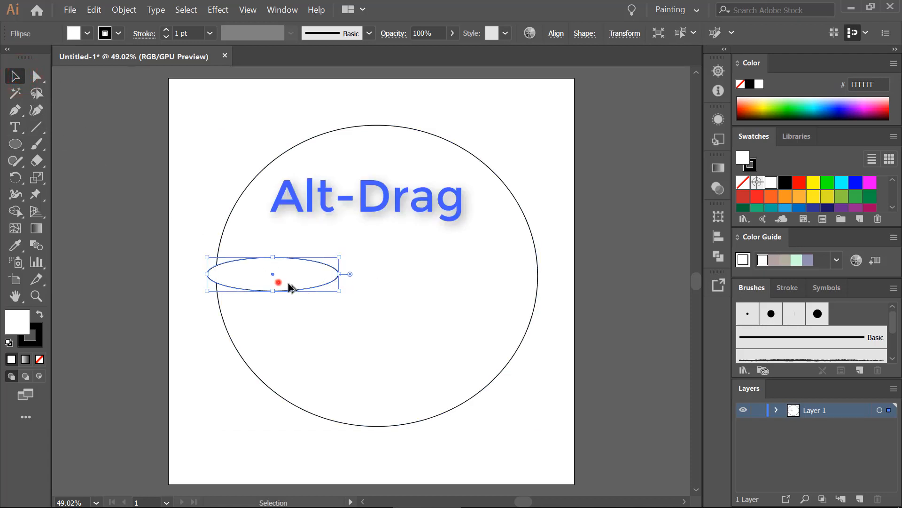
drag(278, 282, 389, 282)
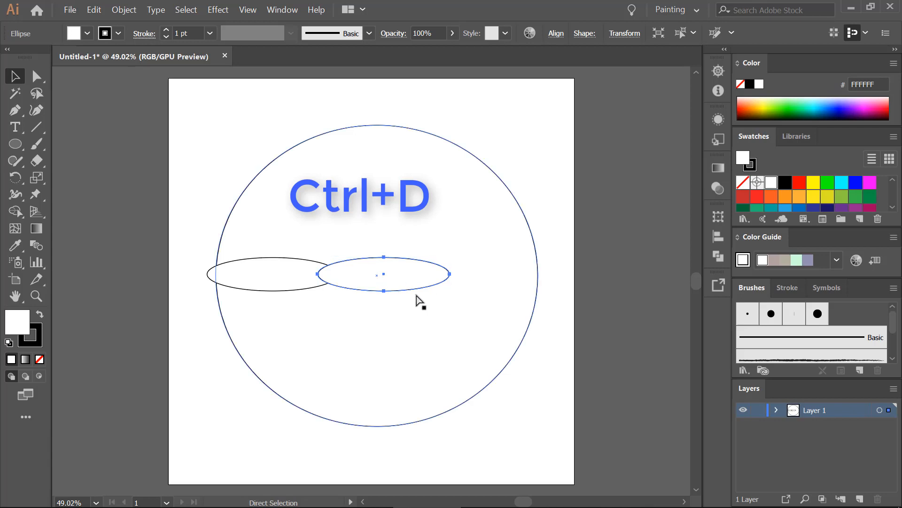
key(ctrl+d)
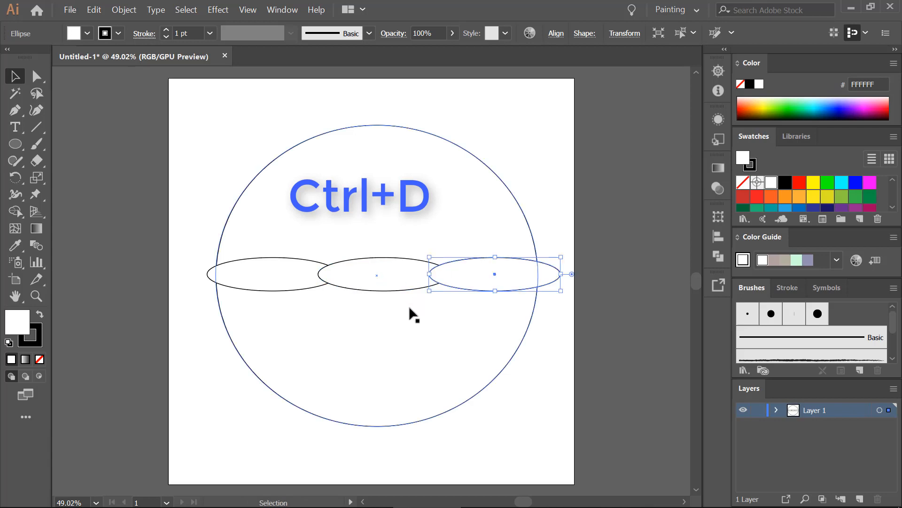
- Select all three flat ellipses and group them
shift+click(392, 282)
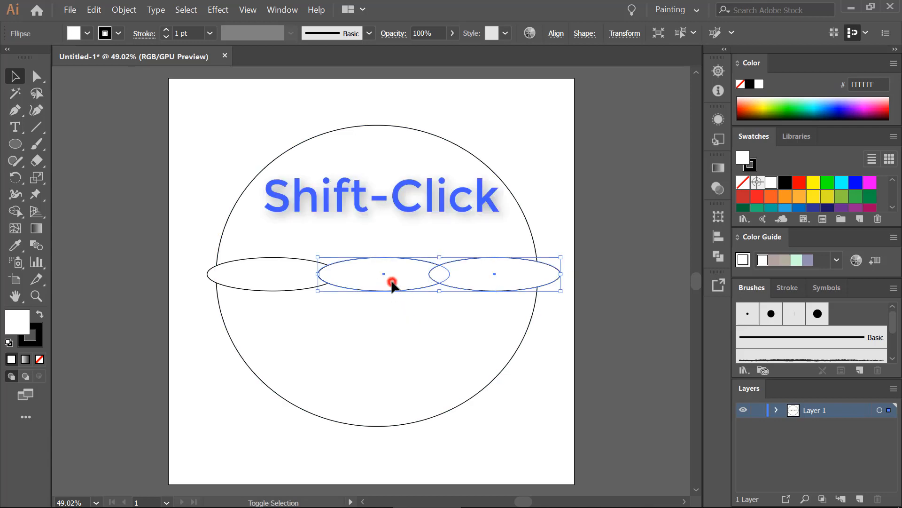
shift+click(292, 281)
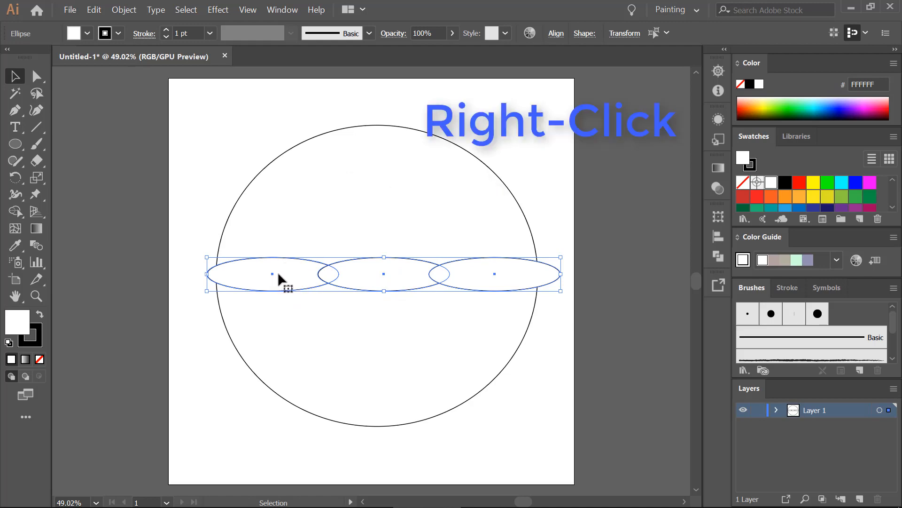
right_click(276, 276)
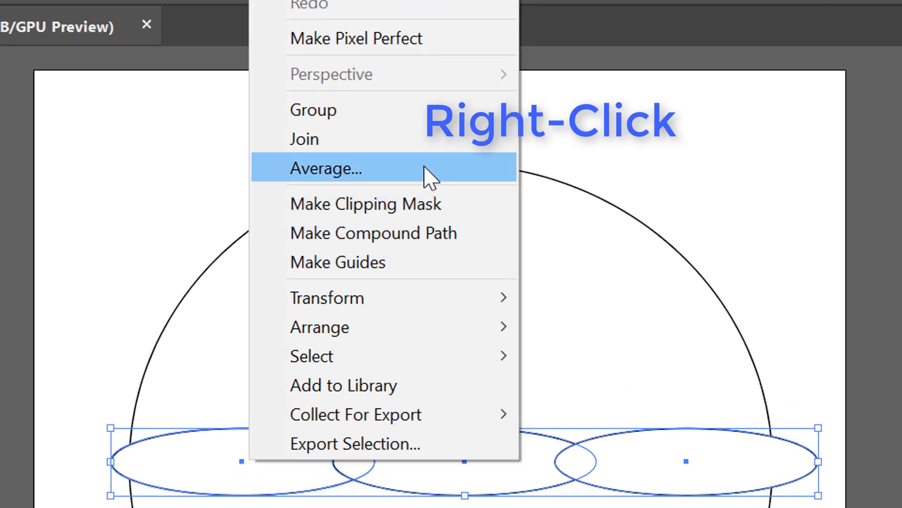
click(425, 117)
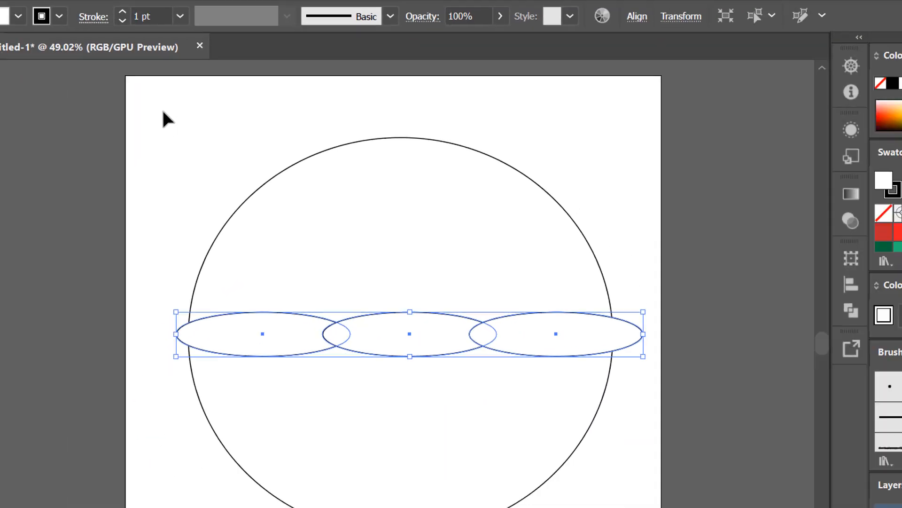
- Align the large ellipse and the group of flat ellipses to the artboard's horizontal and vertical center
drag(163, 112, 641, 507)
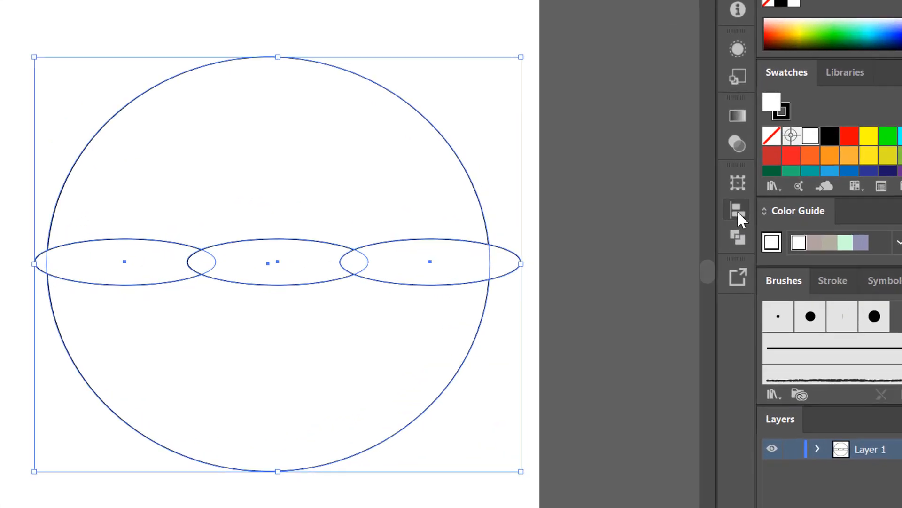
click(718, 237)
click(714, 364)
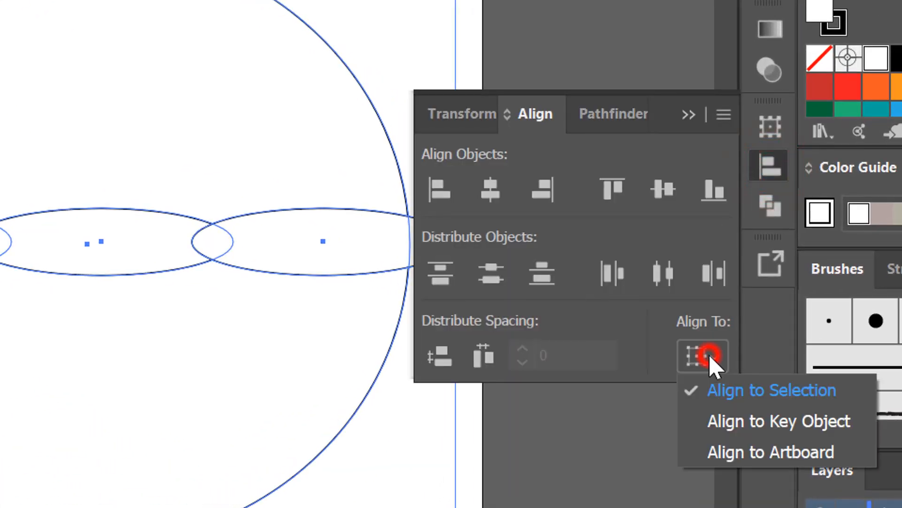
click(783, 459)
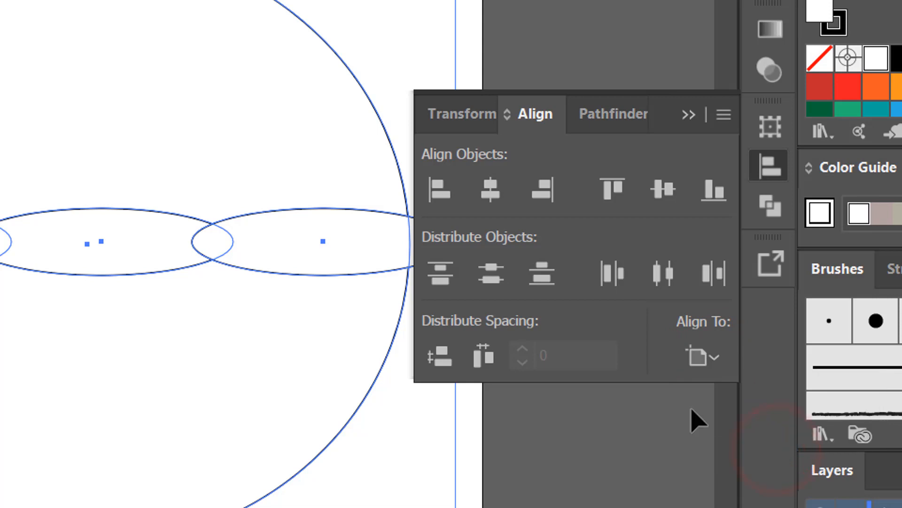
click(491, 192)
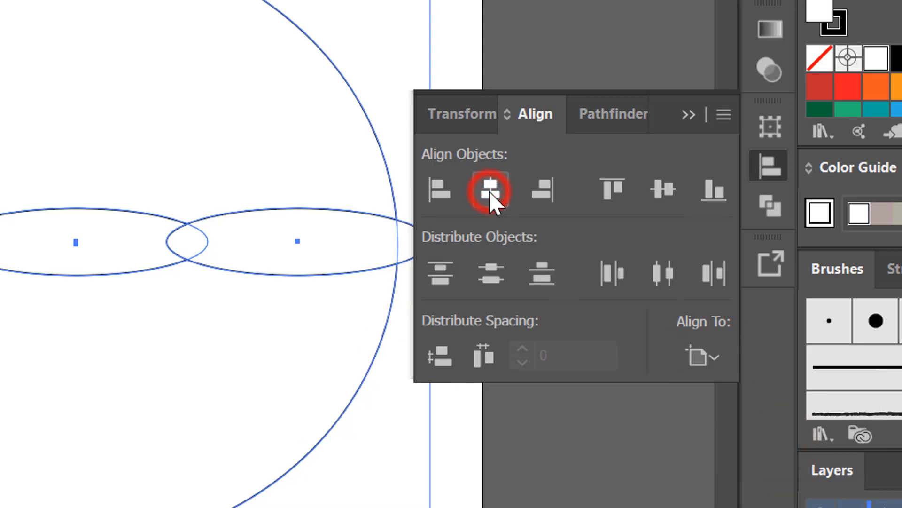
click(663, 191)
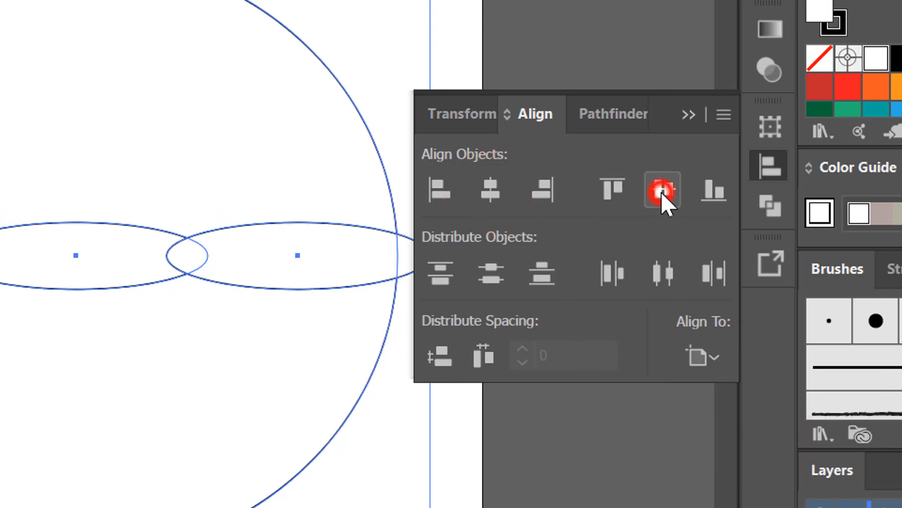
click(684, 118)
click(456, 346)
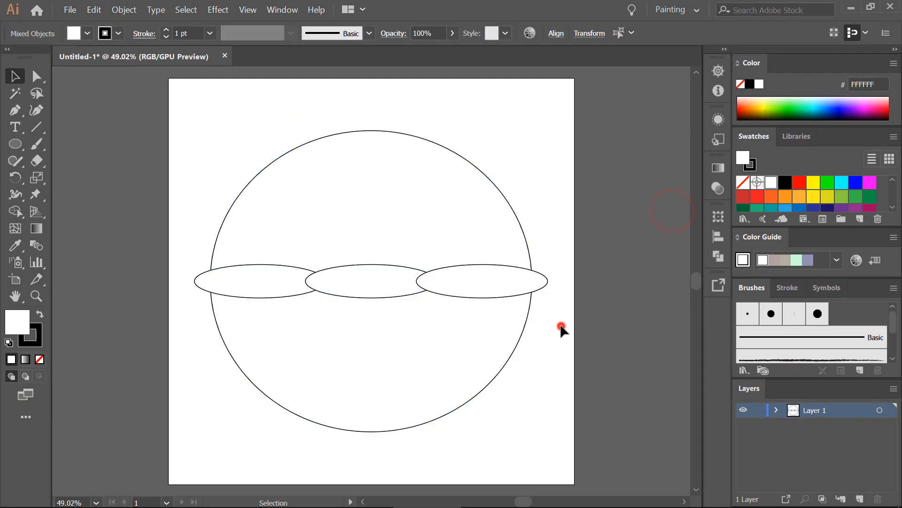
- Move the group of flat ellipses straight up so it sits slightly above the large ellipse's center
click(476, 292)
drag(463, 292, 466, 276)
shift+click(465, 276)
click(600, 313)
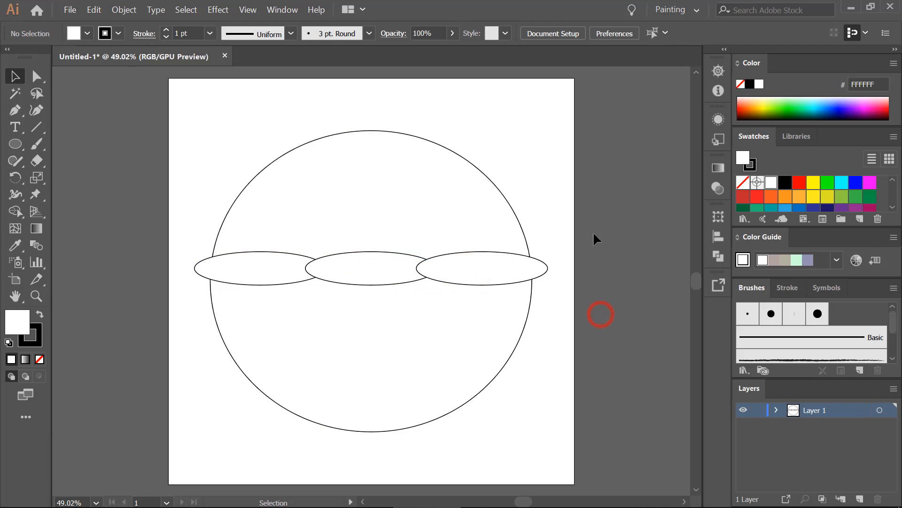
- Divide the large ellipse and the flat ellipses with Pathfinder, and ungroup the resulting pieces
drag(193, 97, 578, 407)
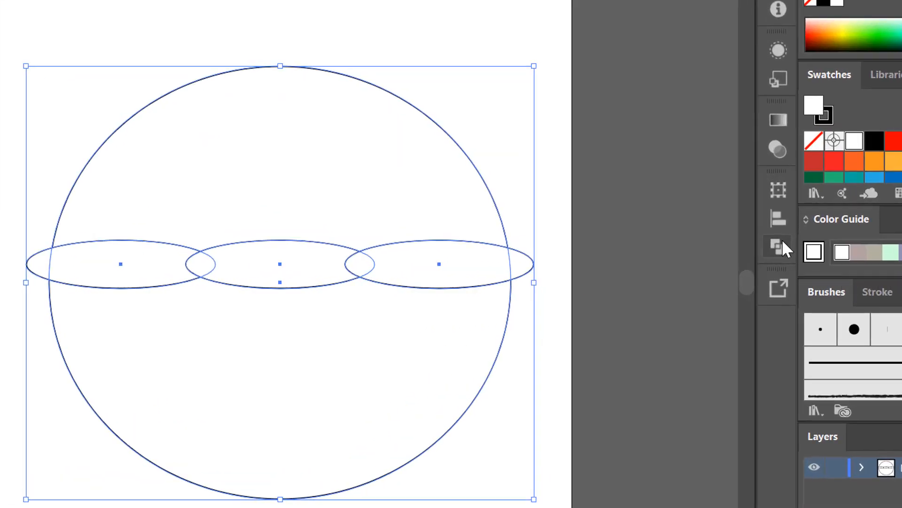
click(719, 256)
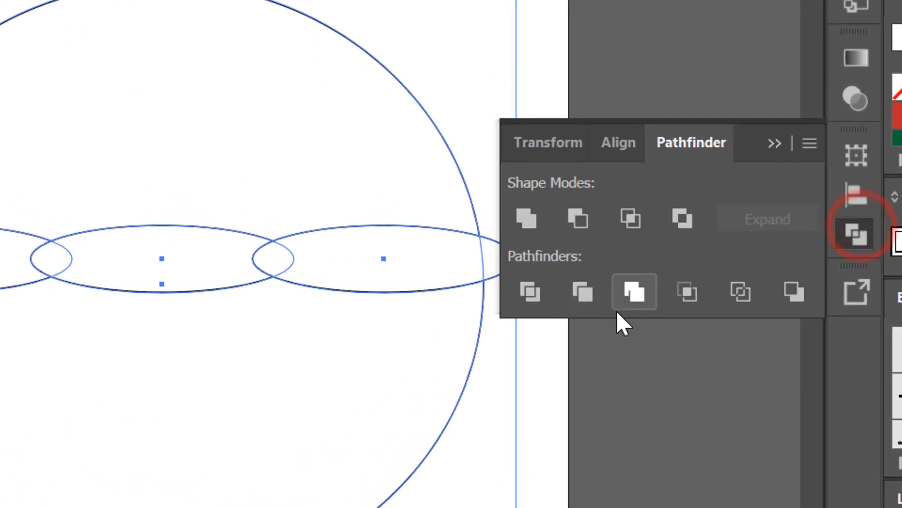
click(530, 300)
click(769, 149)
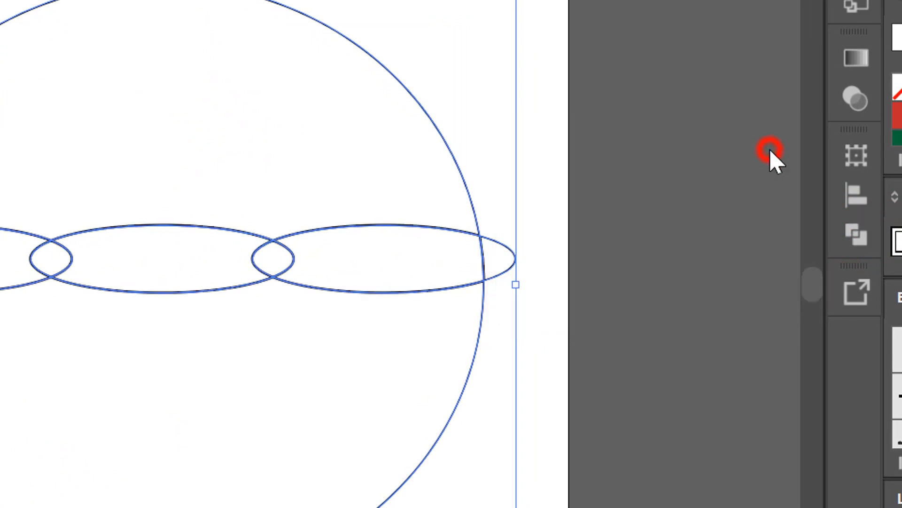
right_click(281, 328)
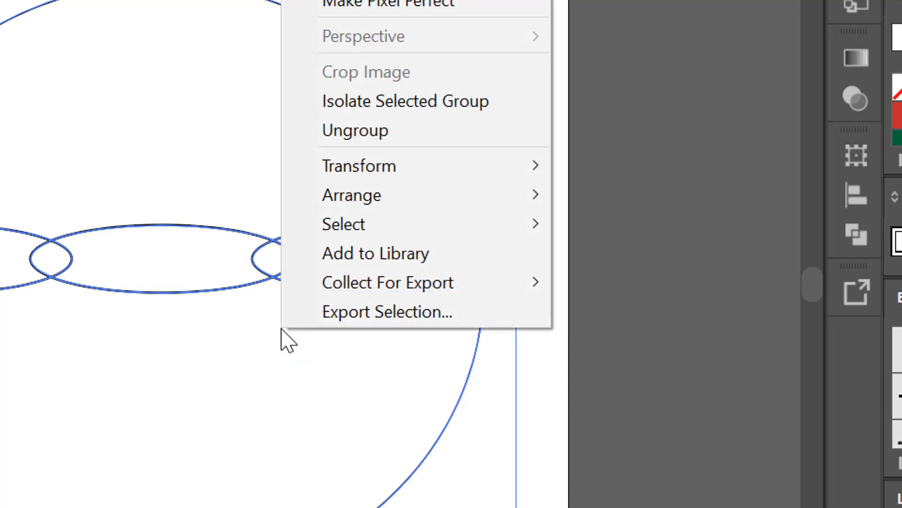
click(441, 131)
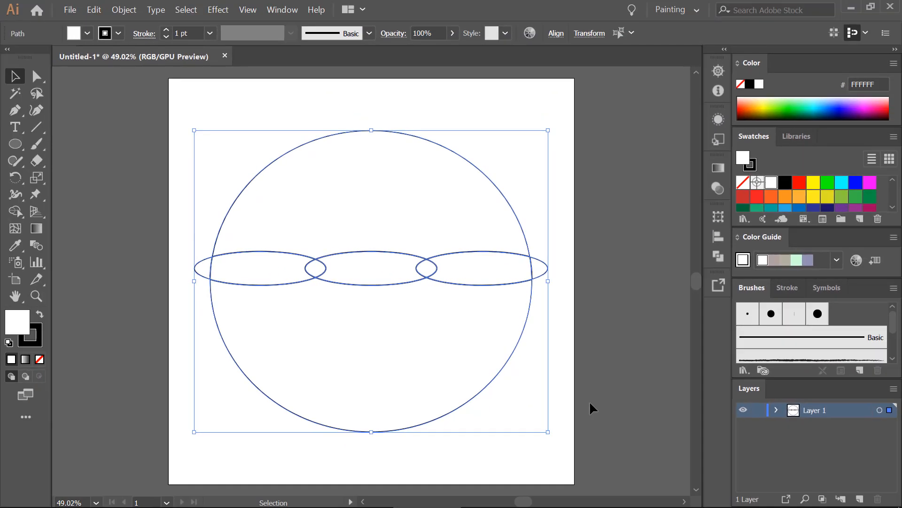
- Delete the flat ellipse pieces and the lower part of the large ellipse, keeping only the dome with its scalloped lower edge
click(590, 403)
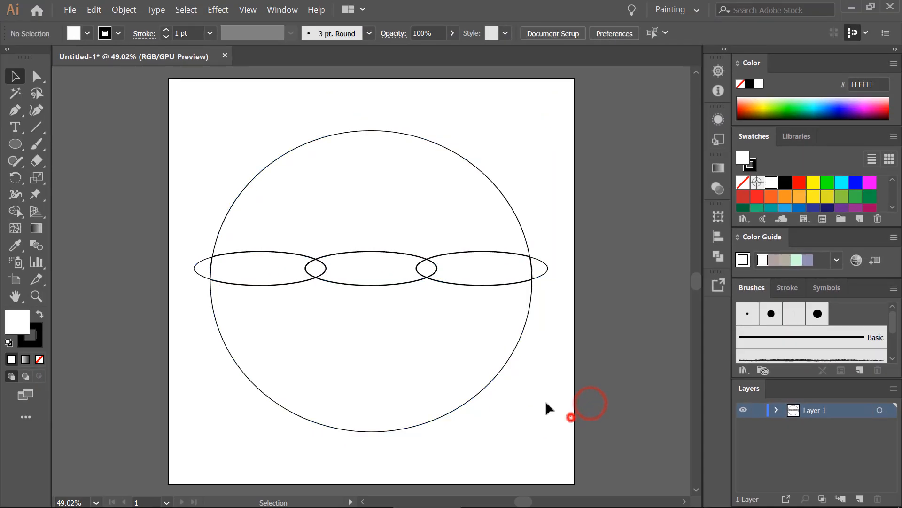
drag(570, 416, 186, 274)
key(Delete)
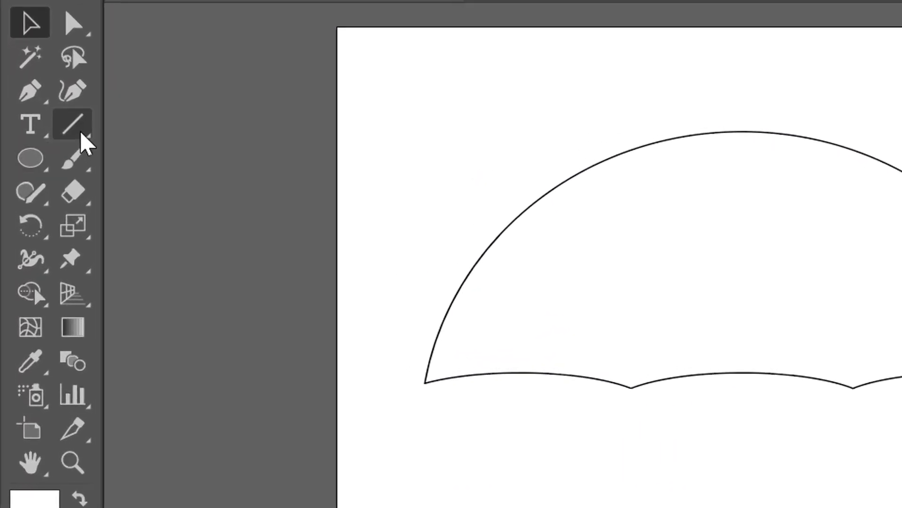
- Draw two mirrored arcs with the Arc tool from the dome's two inner scallop points to its top center
click(81, 134)
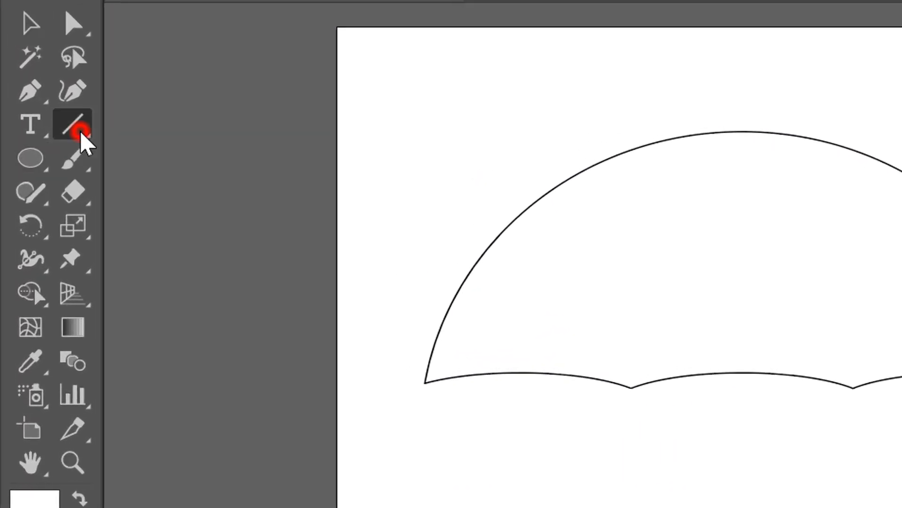
click(188, 165)
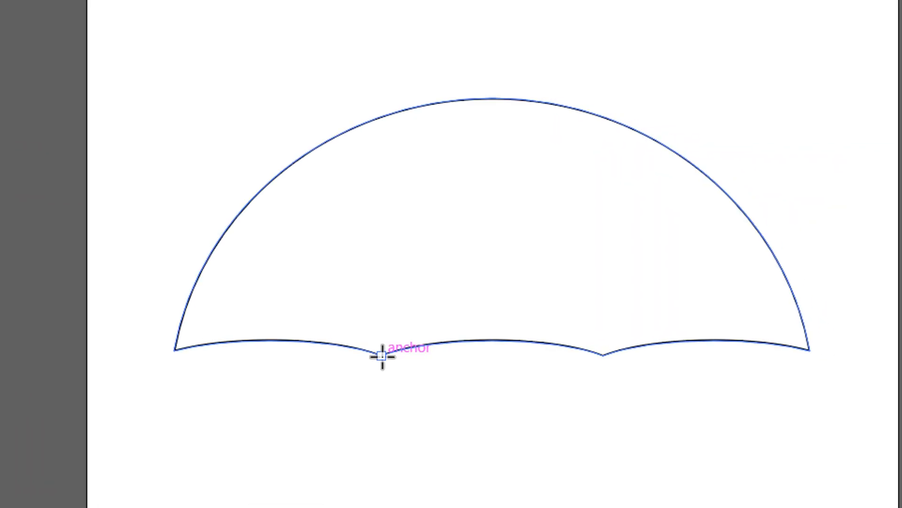
drag(382, 353, 449, 93)
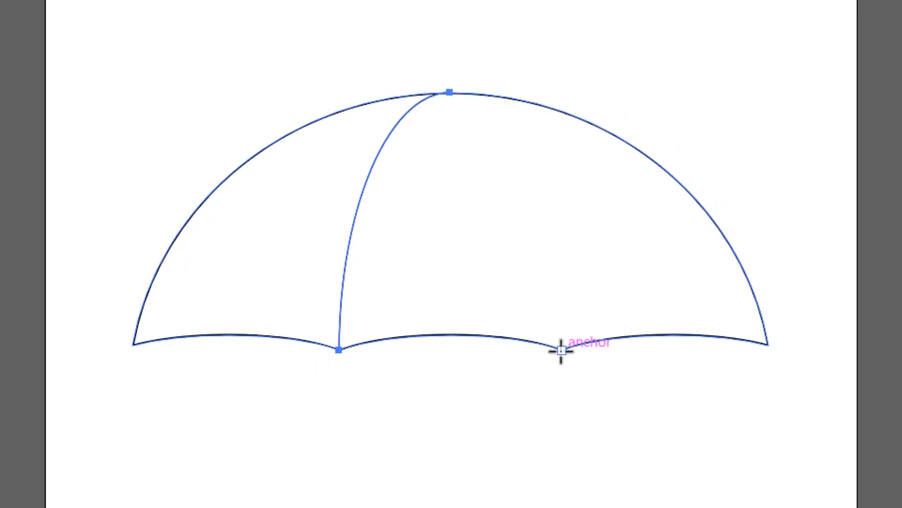
drag(561, 350, 449, 91)
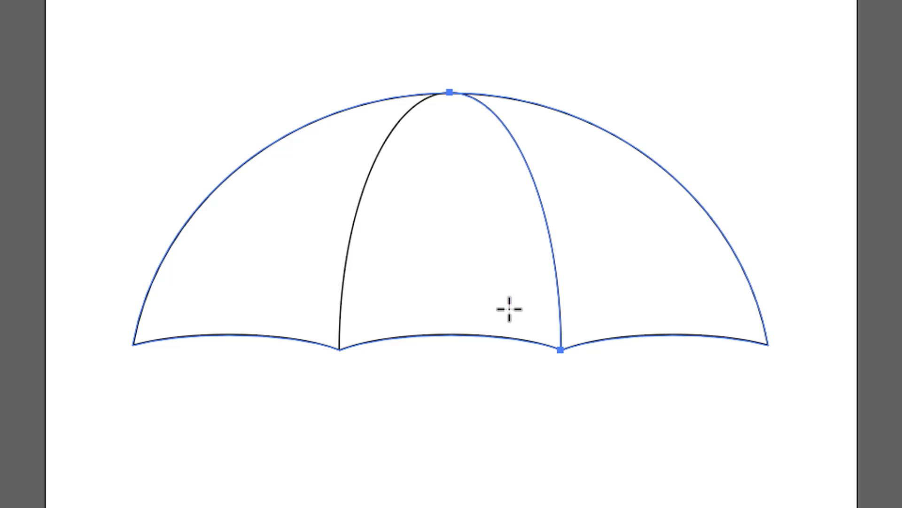
- Select the dome and both arcs and convert them to a Live Paint group
click(25, 54)
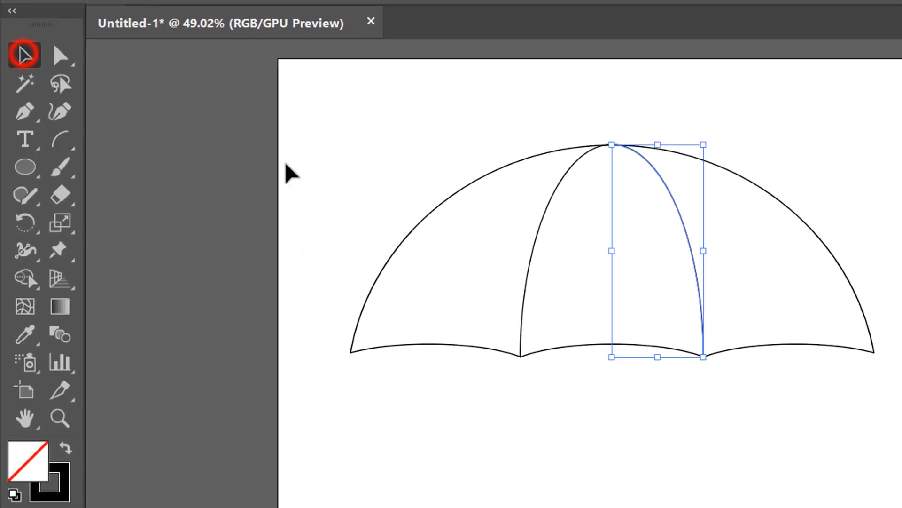
drag(333, 115, 884, 489)
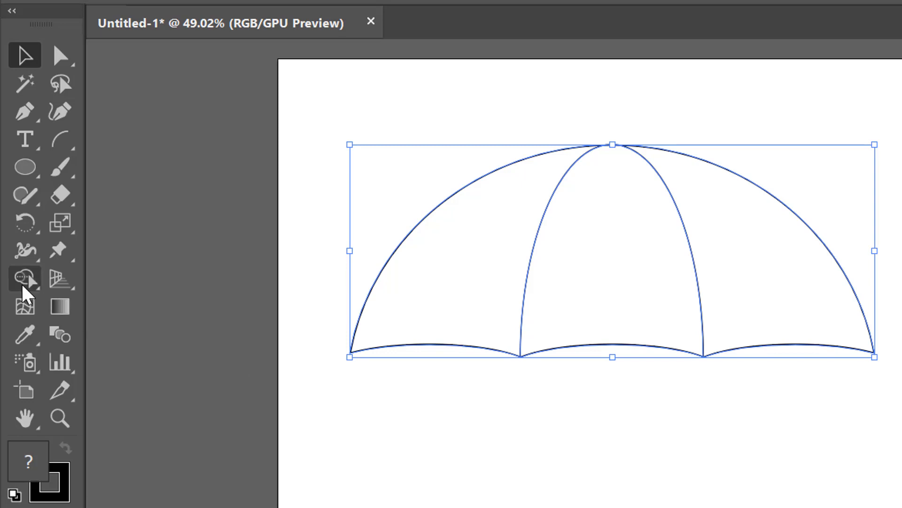
drag(29, 282, 172, 316)
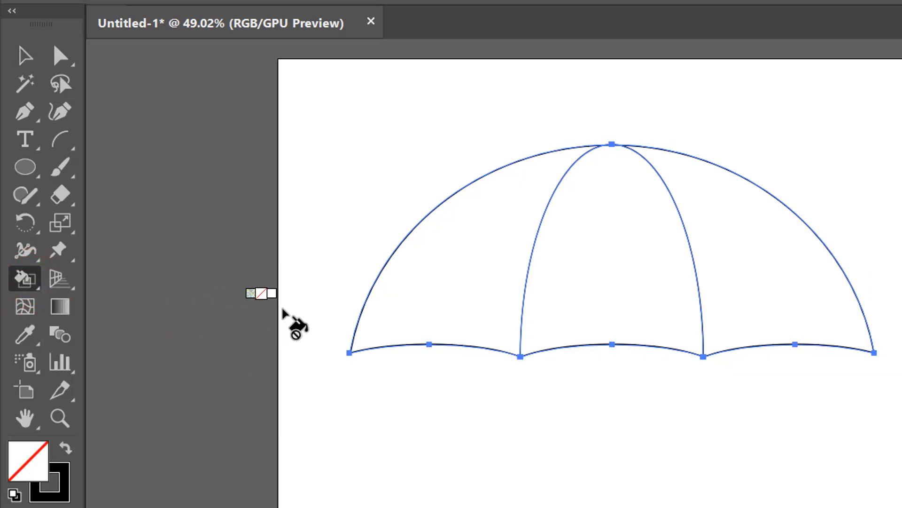
click(457, 271)
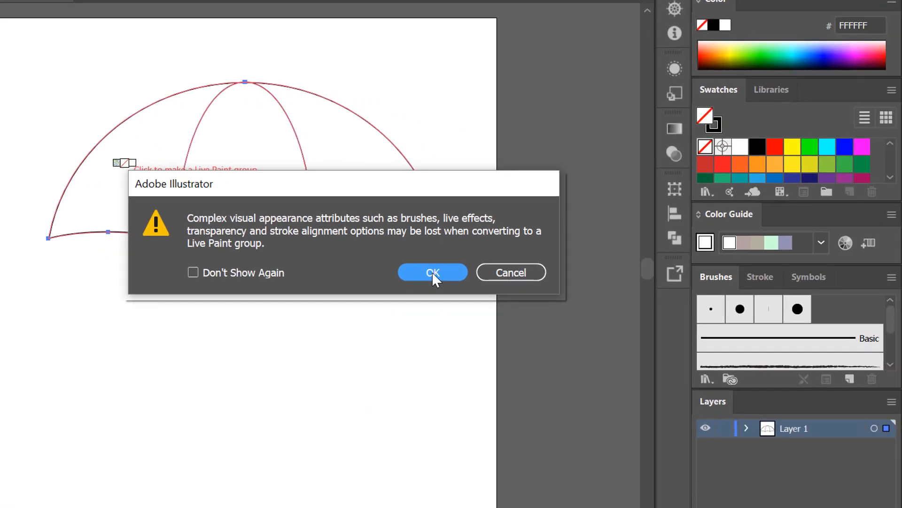
click(432, 271)
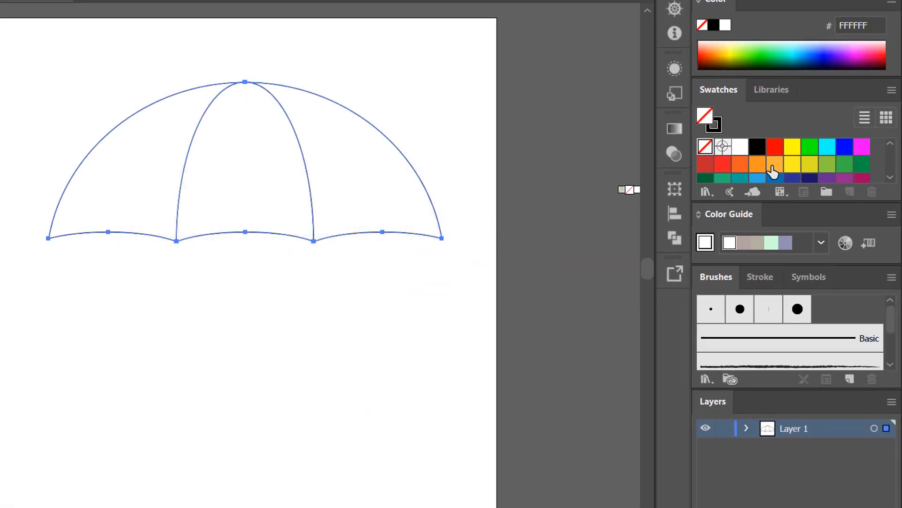
- Fill the canopy's left section yellow FCEE21, middle section orange F15A24 and right section red C1272D, and remove the group's stroke
click(793, 164)
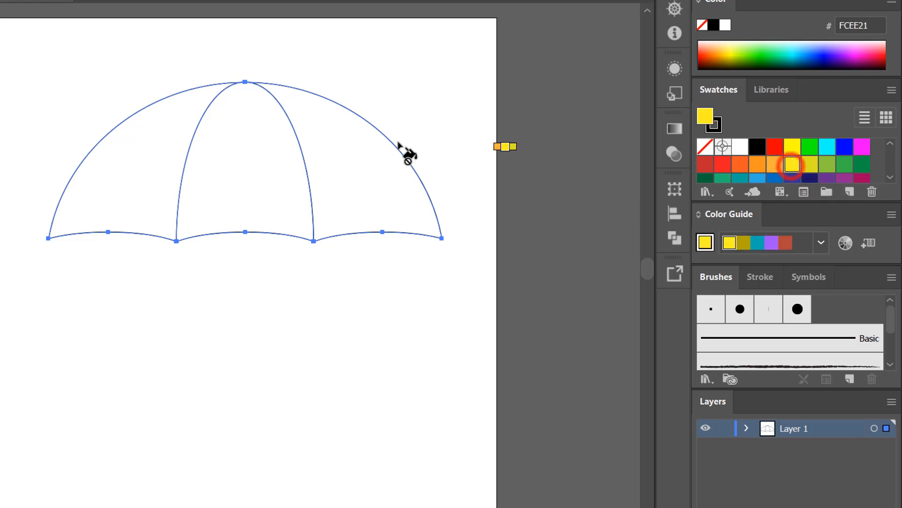
click(133, 167)
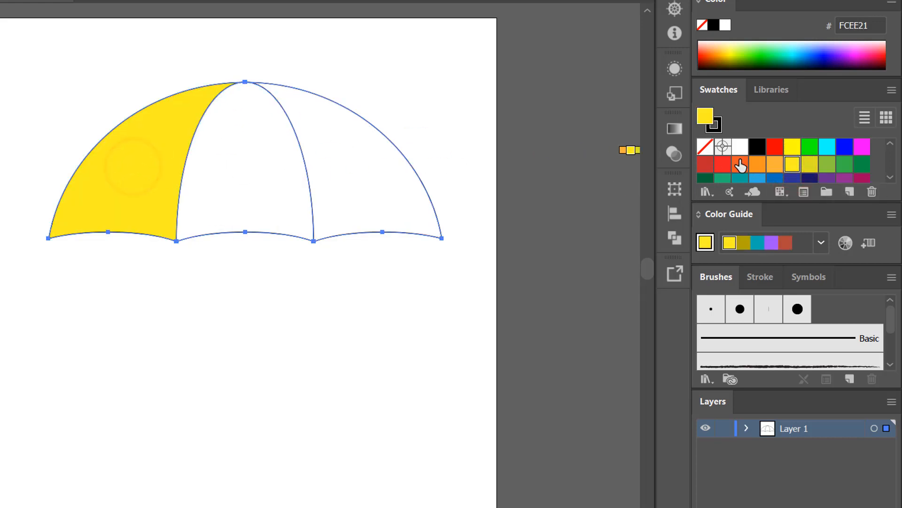
click(741, 165)
click(245, 163)
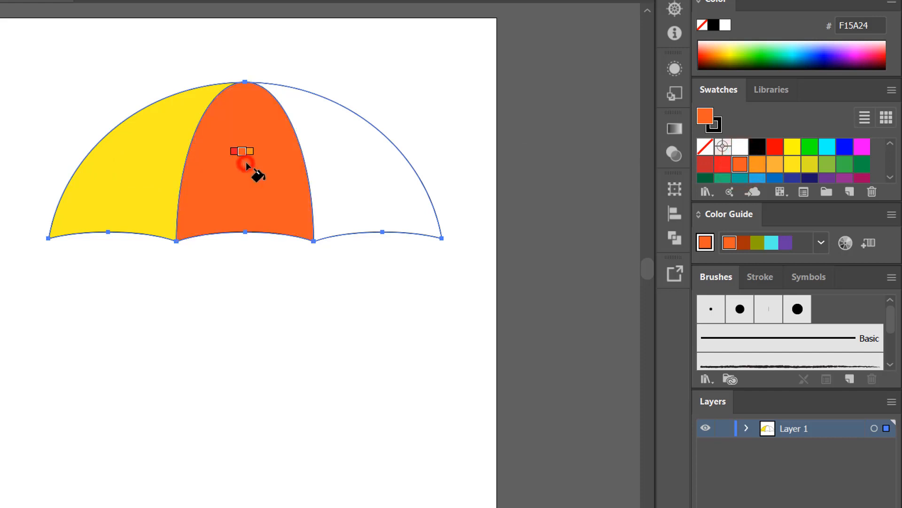
click(705, 164)
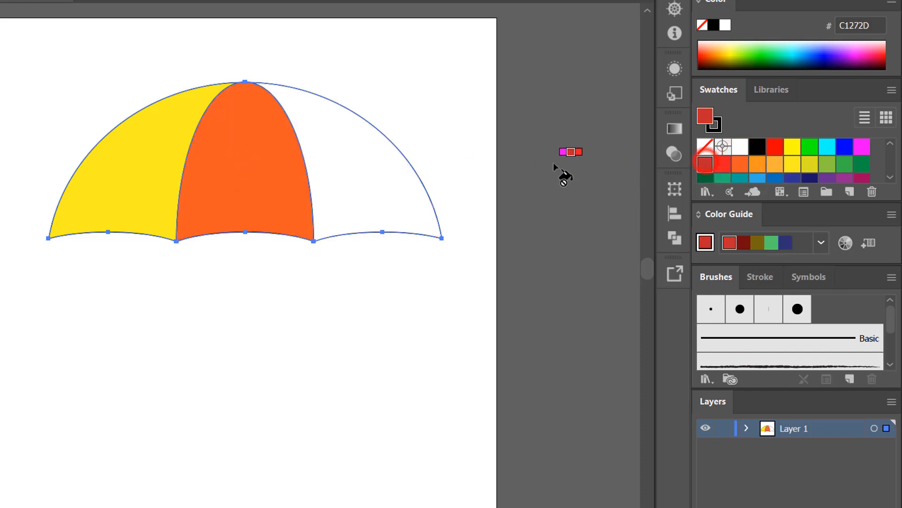
click(342, 169)
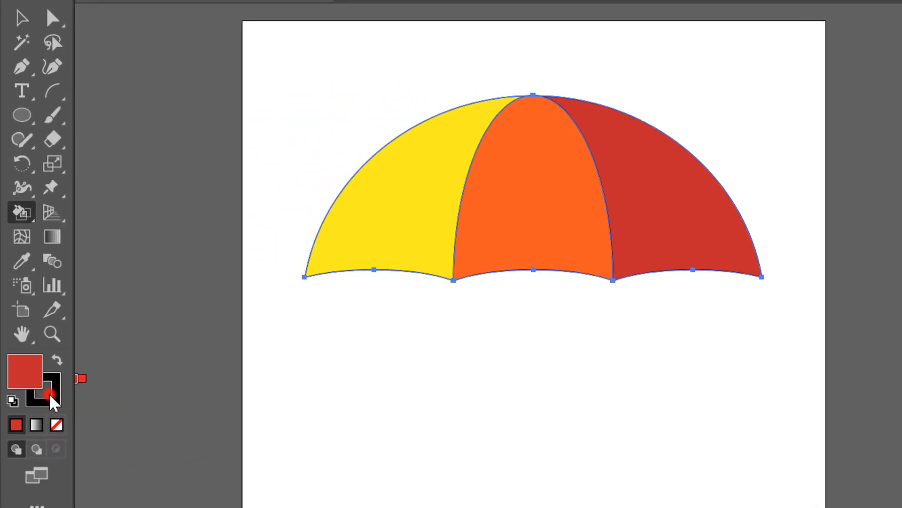
click(51, 396)
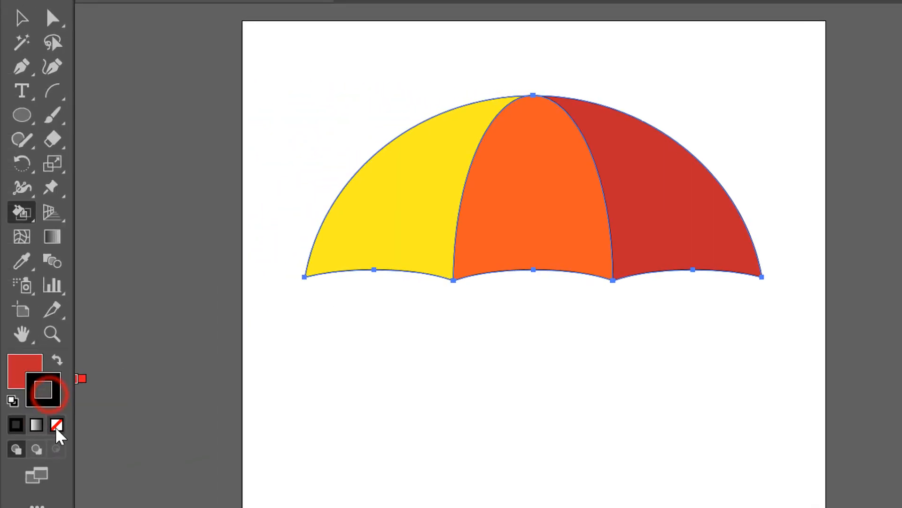
click(56, 427)
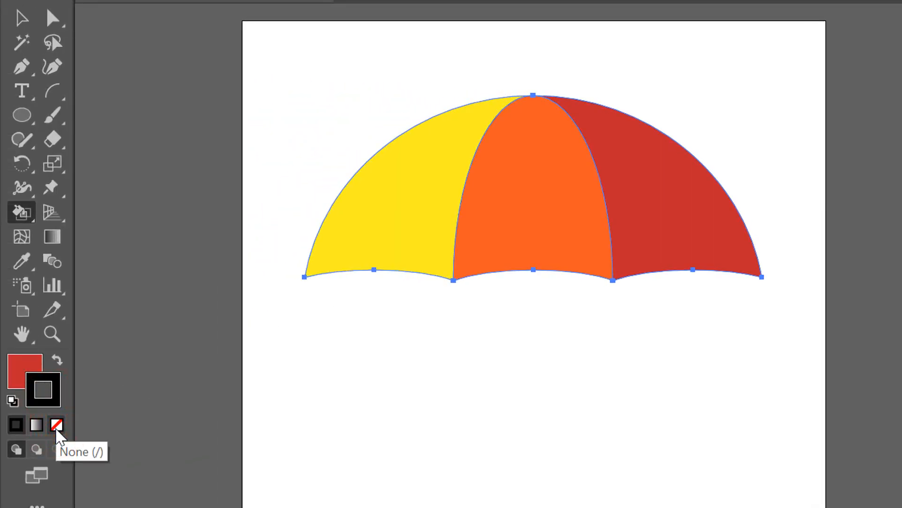
- Draw a tall, narrow rounded rectangle with fully rounded ends, starting above the canopy's top center and extending well below the canopy
click(30, 116)
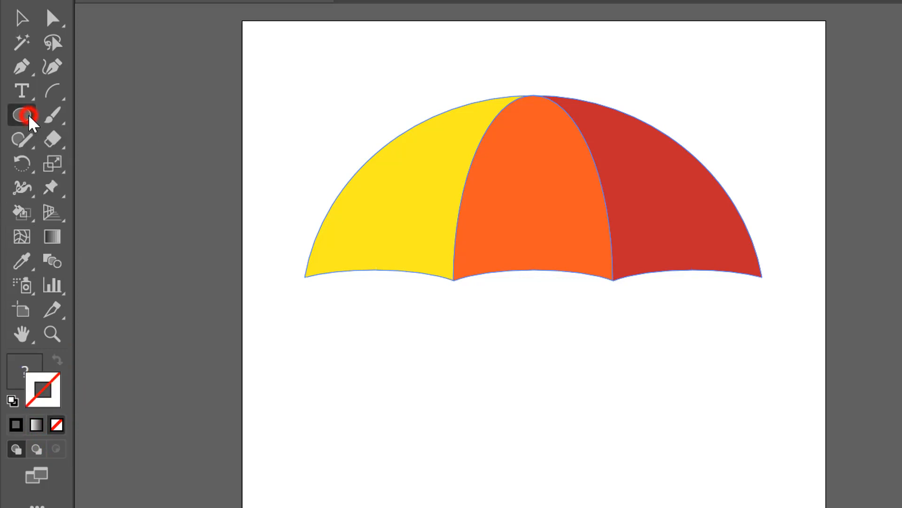
click(120, 140)
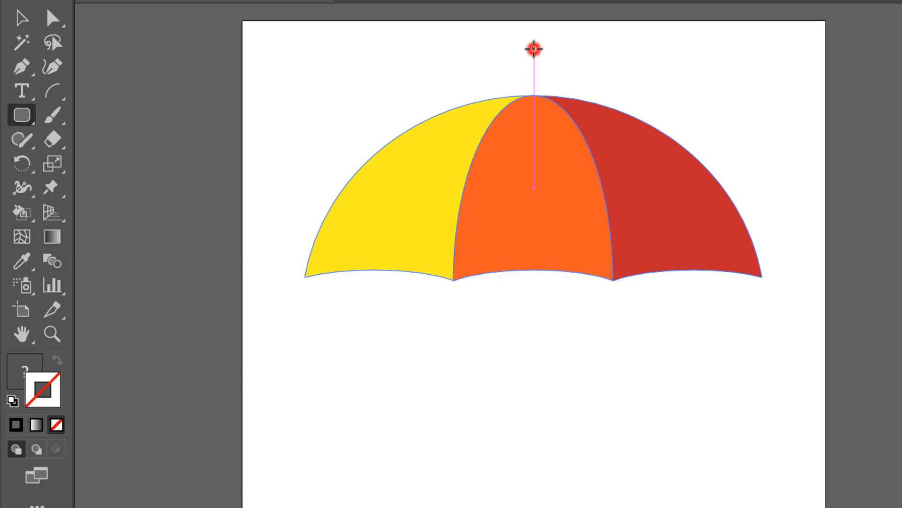
drag(534, 48, 584, 487)
key(Right)
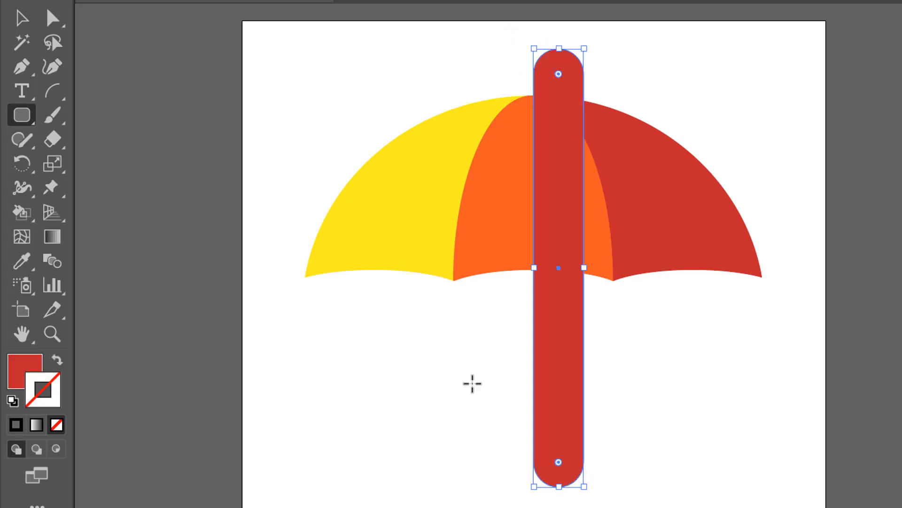
- Group the rounded rectangle and open the group in isolation mode
click(28, 21)
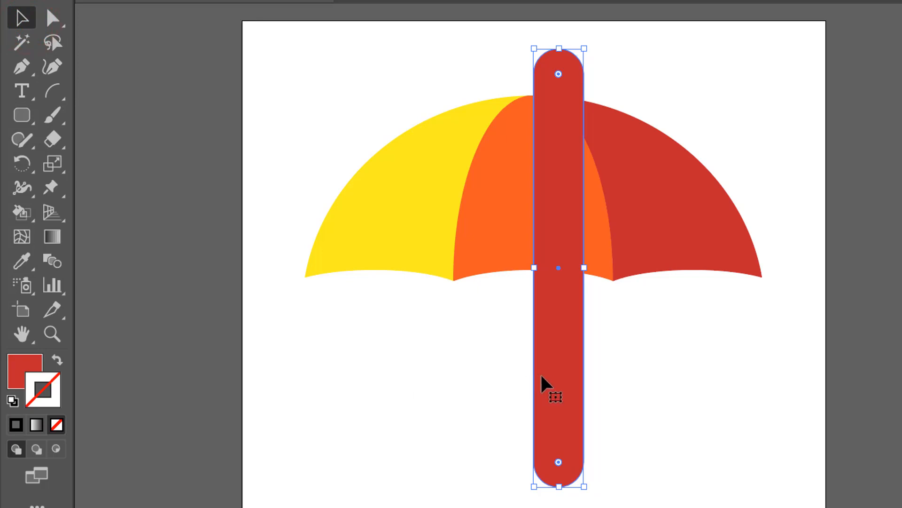
right_click(558, 397)
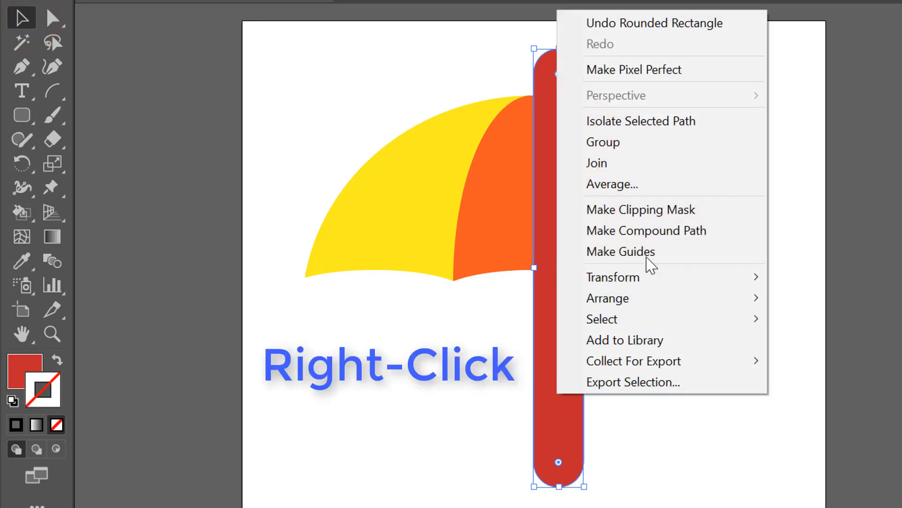
click(658, 150)
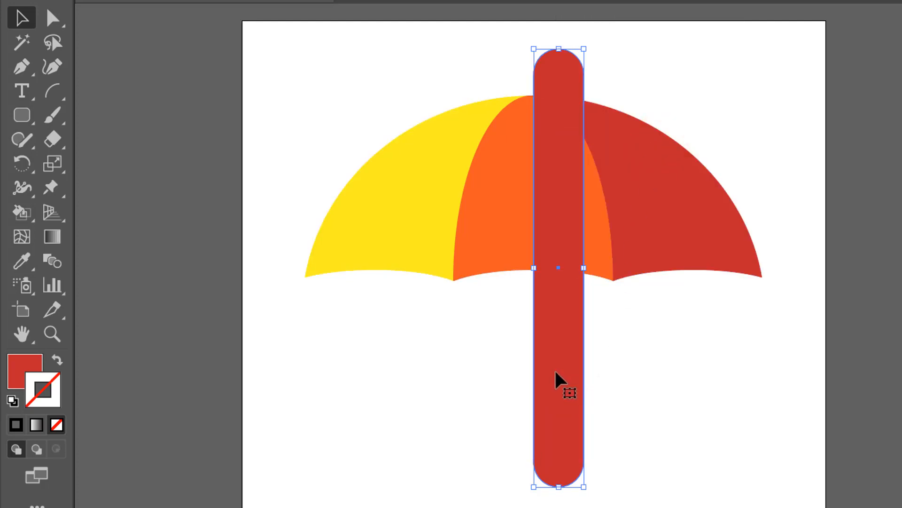
double_click(556, 374)
click(556, 373)
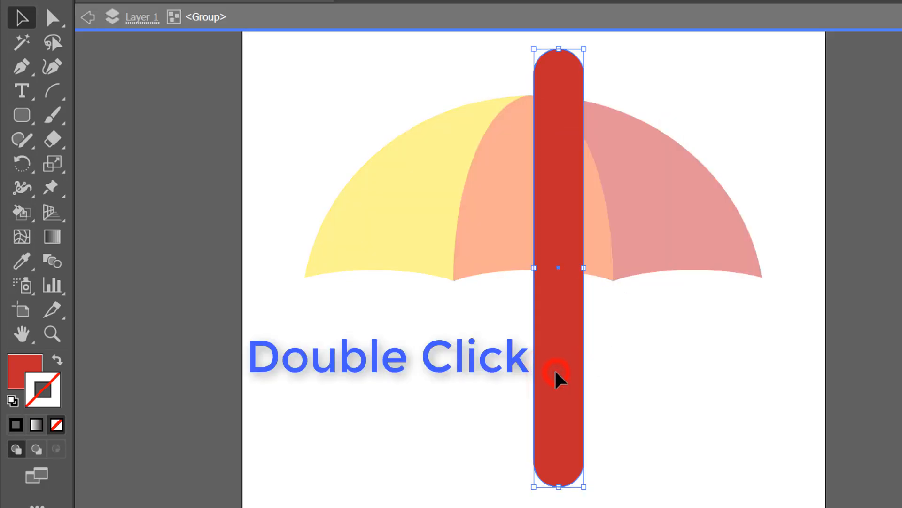
- Give the rounded rectangle the default black stroke and no fill
click(12, 400)
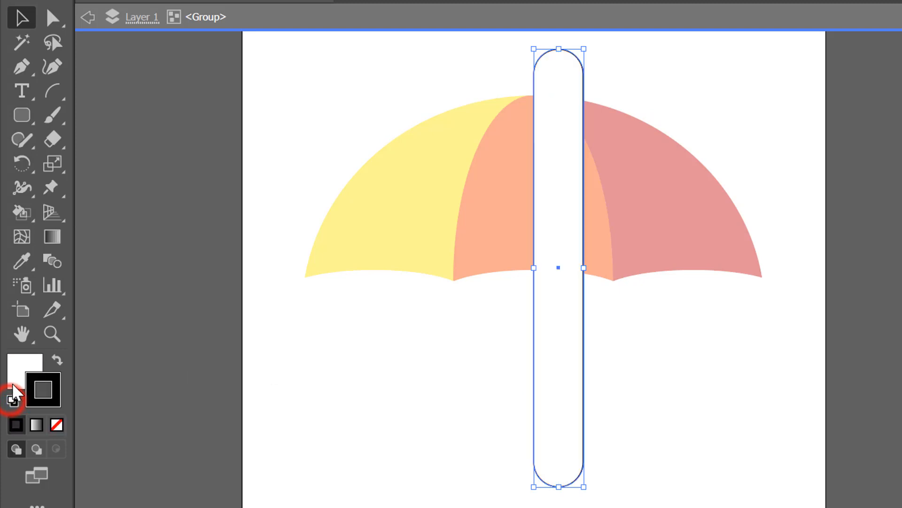
click(17, 375)
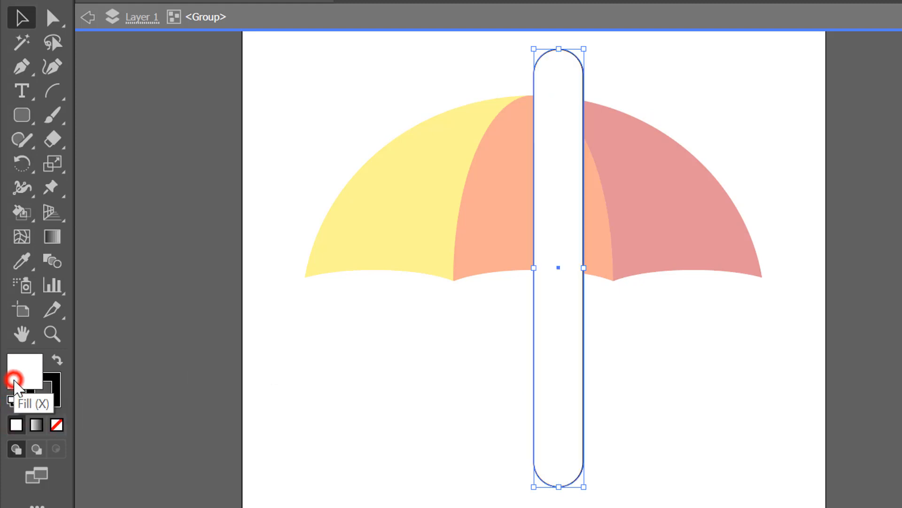
click(56, 425)
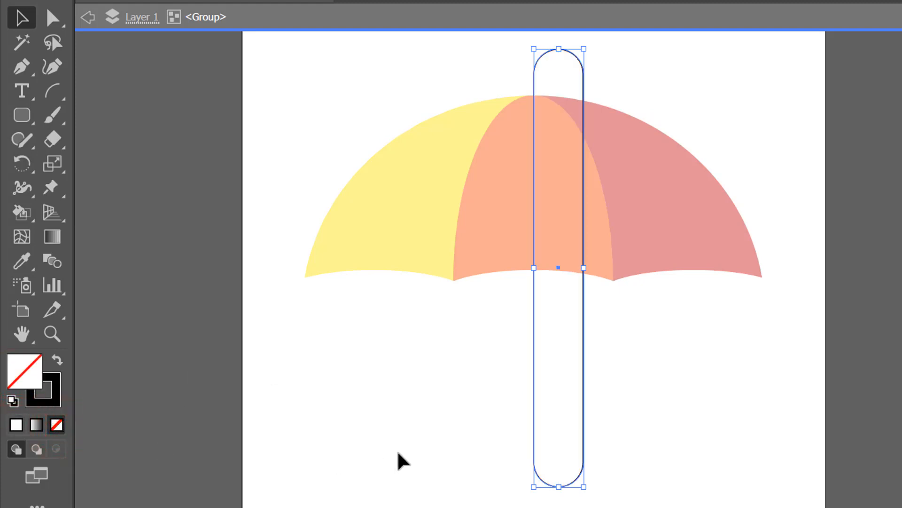
- Add an anchor point on the right side of the rounded rectangle, a little above its lower curve
key(ctrl+space)
drag(494, 360, 605, 479)
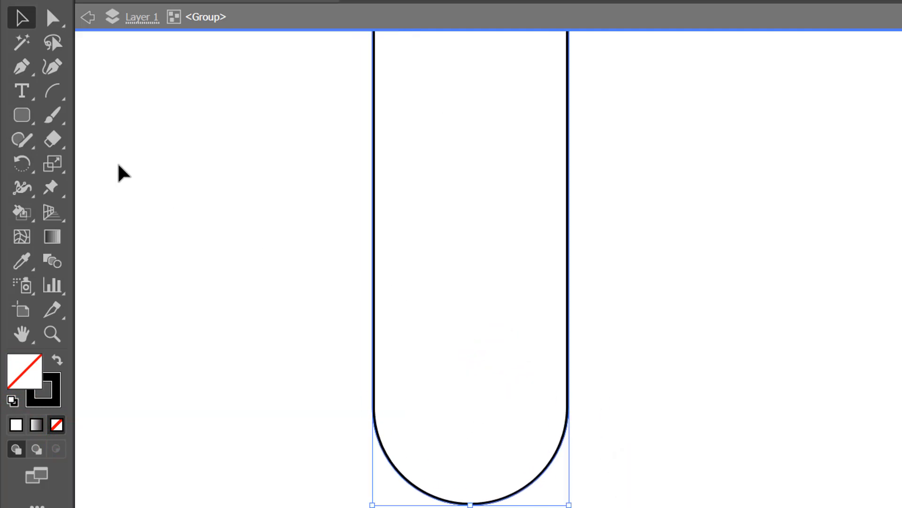
click(29, 75)
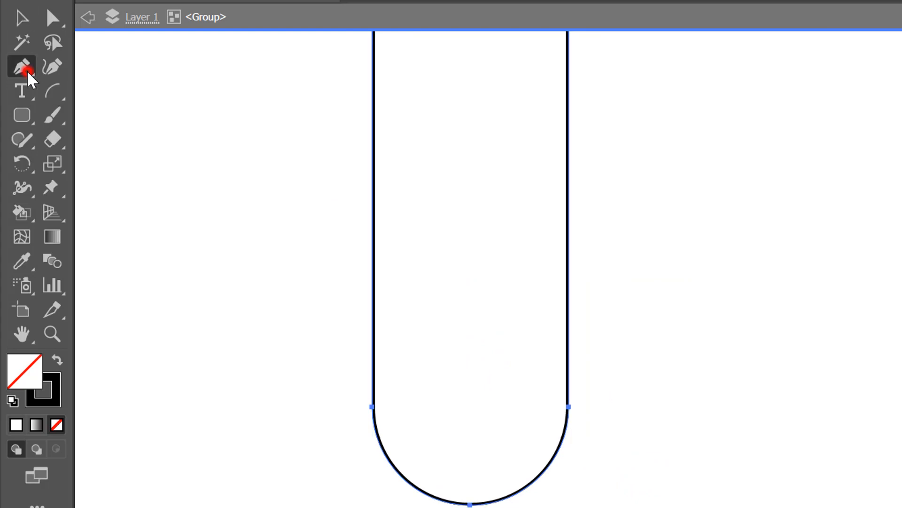
click(154, 75)
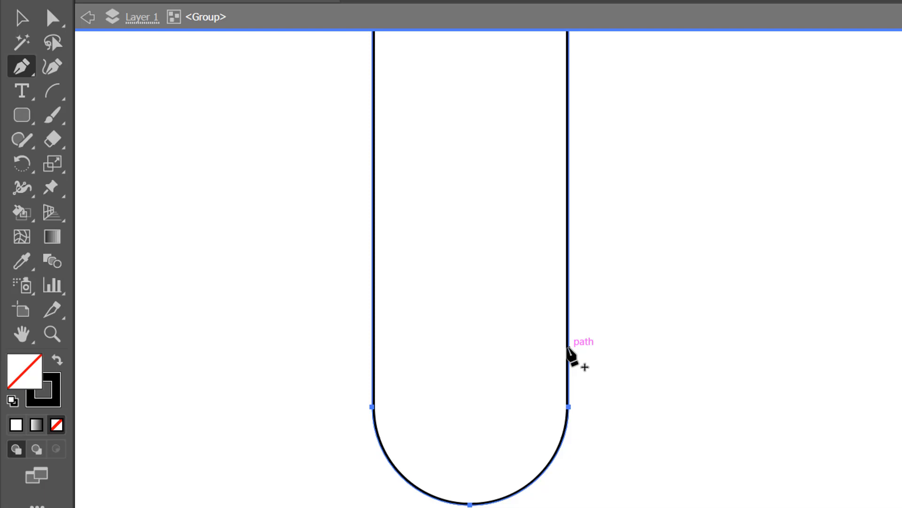
click(569, 347)
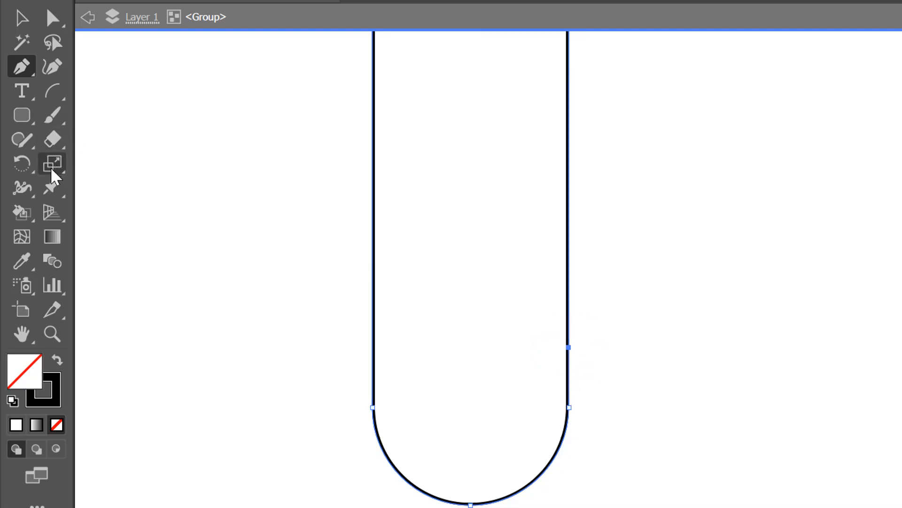
- Cut the rounded rectangle's left side with the Scissors tool, slightly higher than the anchor point added on the right side
click(53, 139)
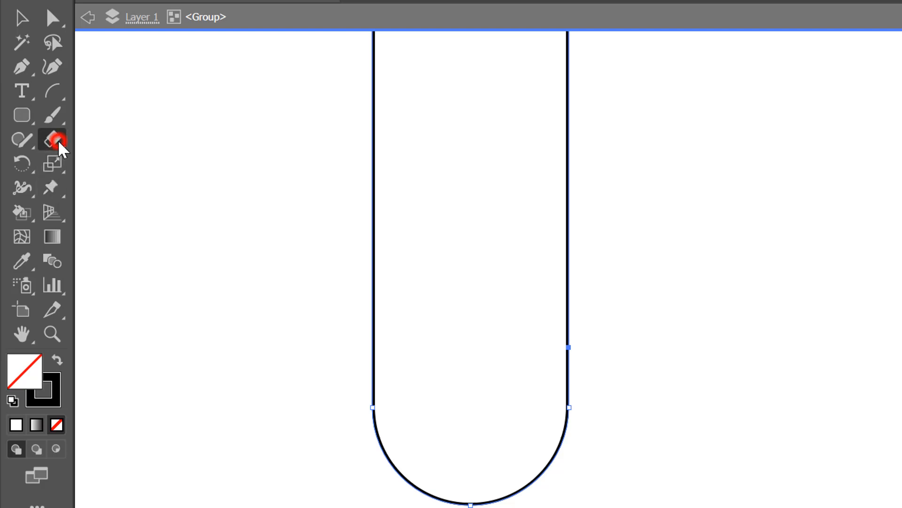
click(171, 166)
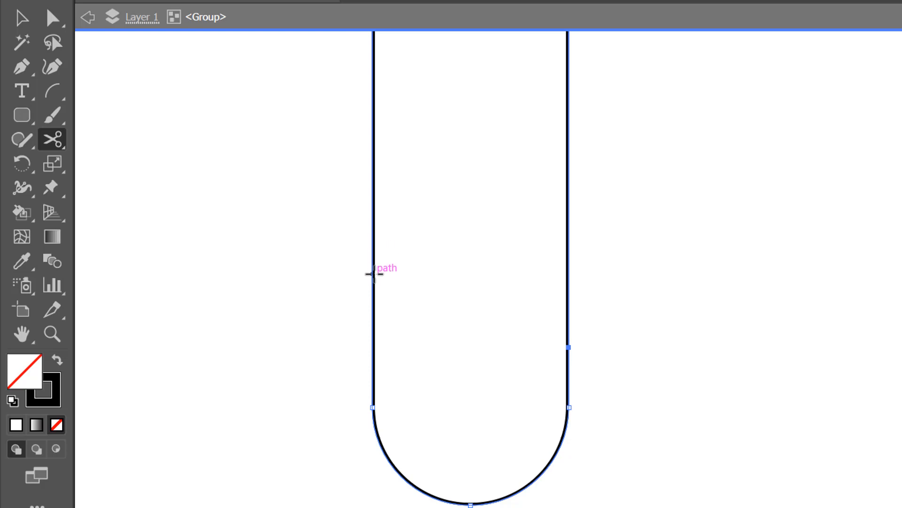
click(374, 273)
click(372, 271)
- Cut the rounded rectangle's left side with the Scissors tool where it meets the top of the canopy
key(ctrl+0)
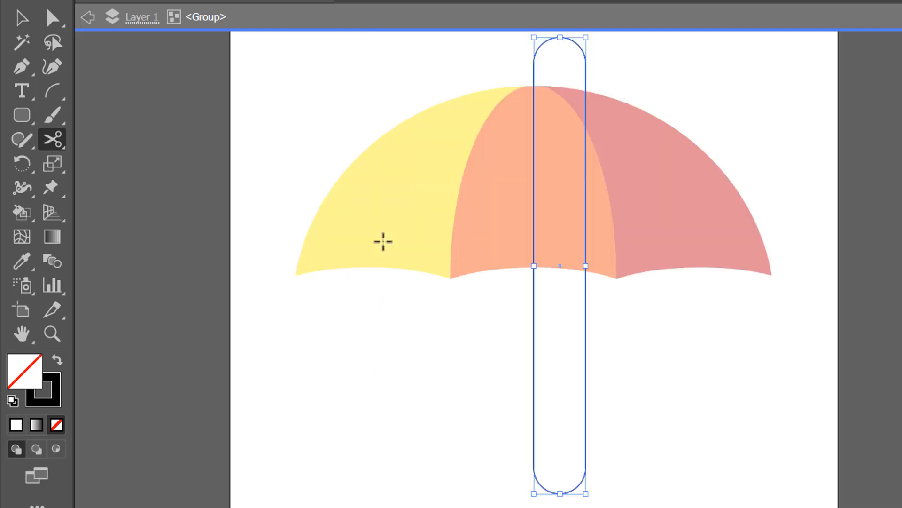
drag(612, 126, 493, 37)
drag(469, 326, 559, 369)
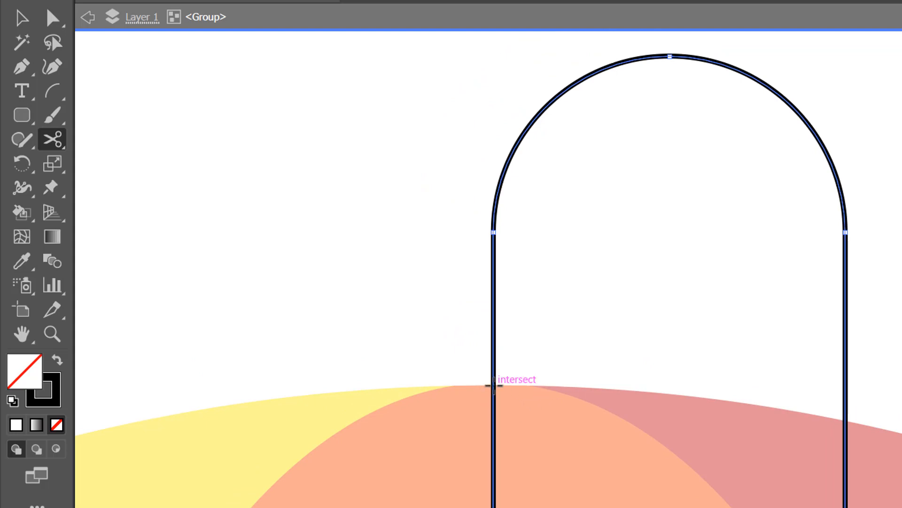
click(494, 386)
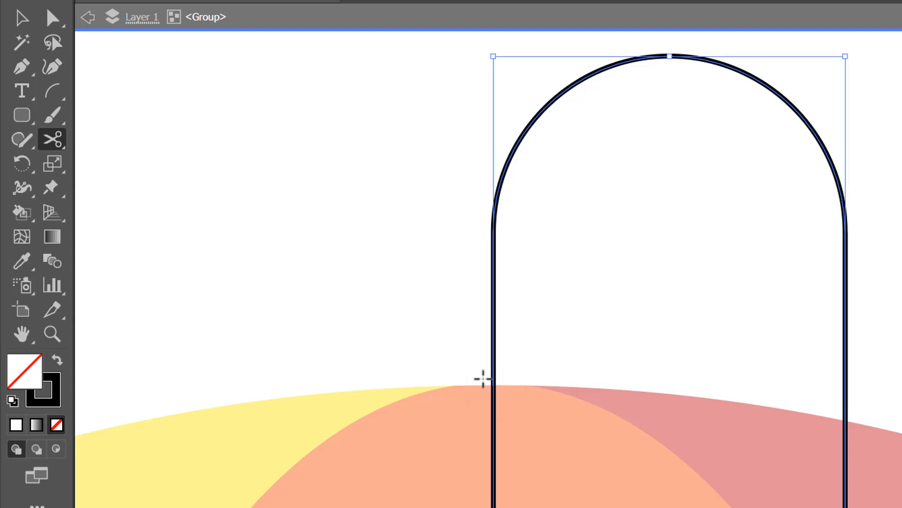
- Delete the rounded top and the long right side of the outline, keeping the short tip, the left shaft and the lower hook
key(ctrl+0)
drag(53, 18, 104, 23)
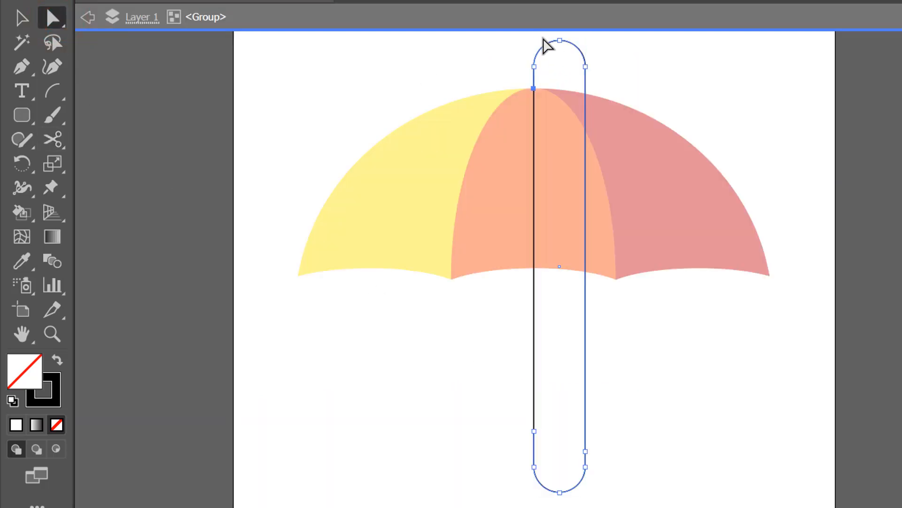
drag(543, 38, 711, 426)
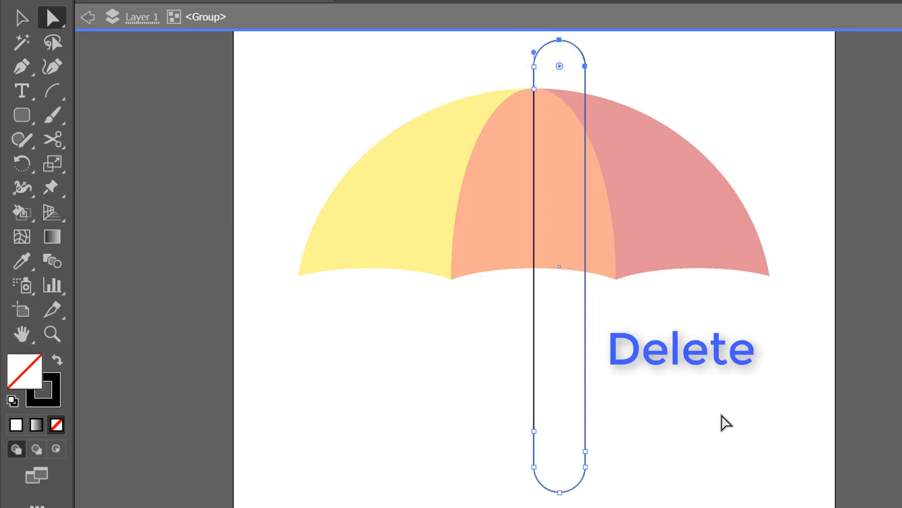
key(Delete)
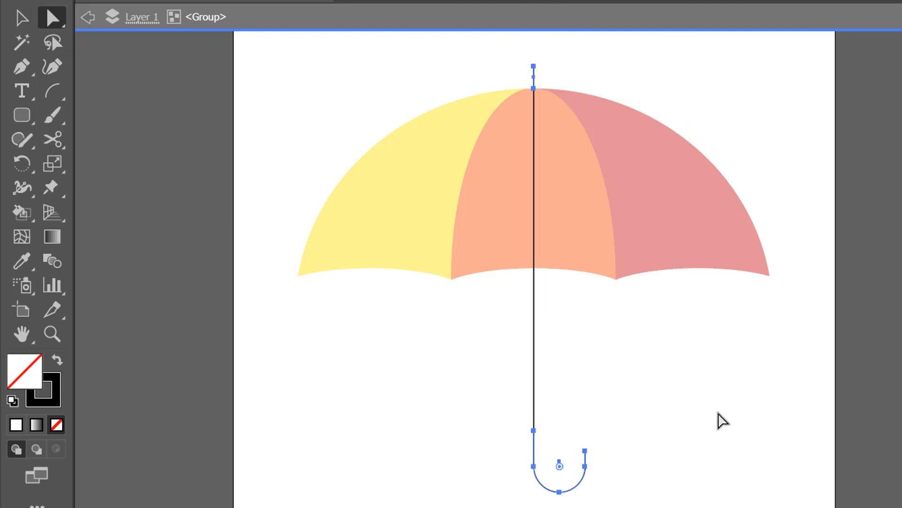
- Set the stroke weight of the tip, shaft and hook to 10 pt
drag(475, 54, 657, 407)
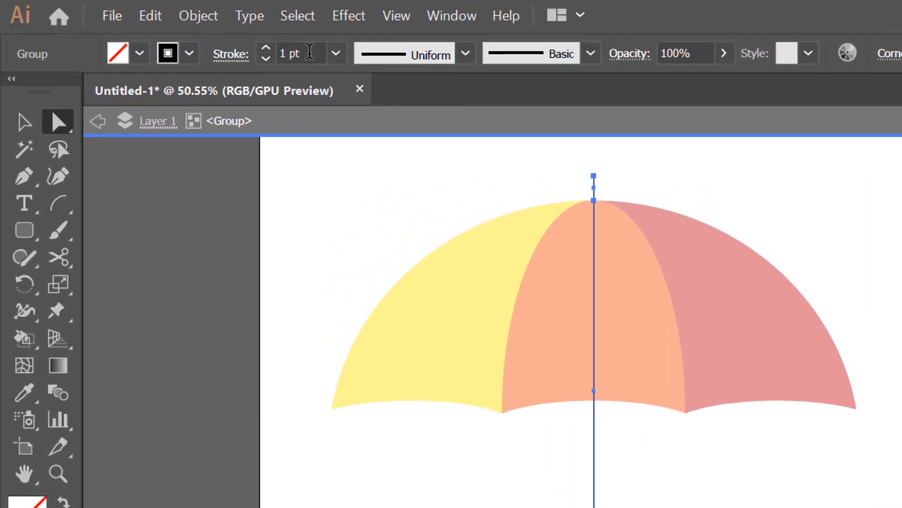
double_click(309, 52)
key(BackSpace)
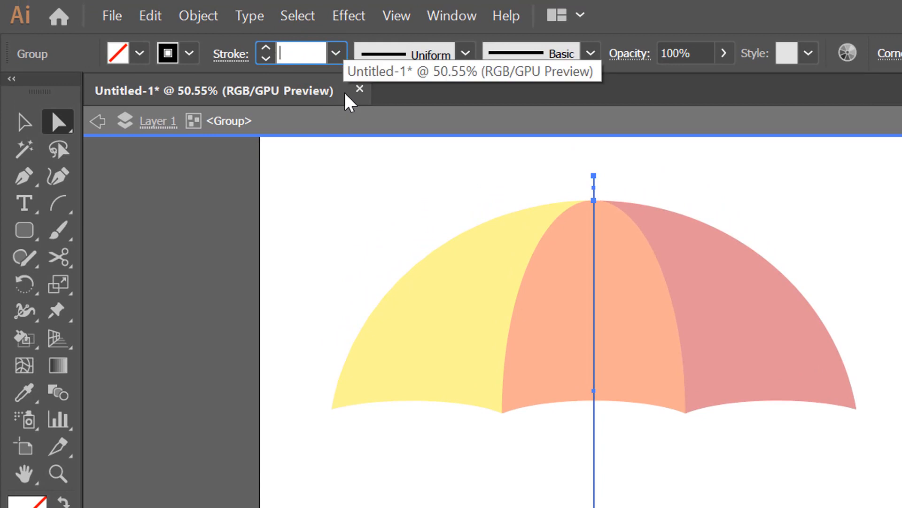
key(Return)
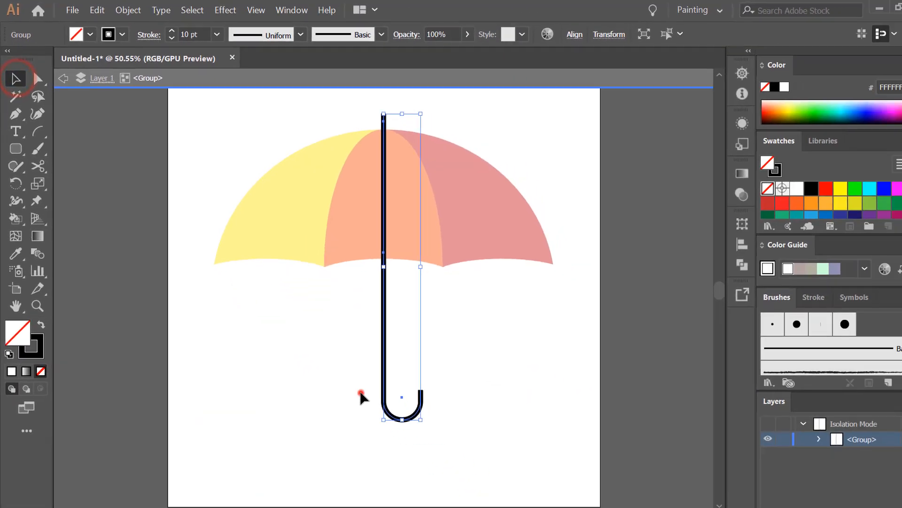
- Give the lower hook a 16 pt stroke with round caps
mouse_move(348, 381)
mouse_down()
mouse_move(427, 425)
mouse_move(417, 423)
mouse_up()
double_click(192, 33)
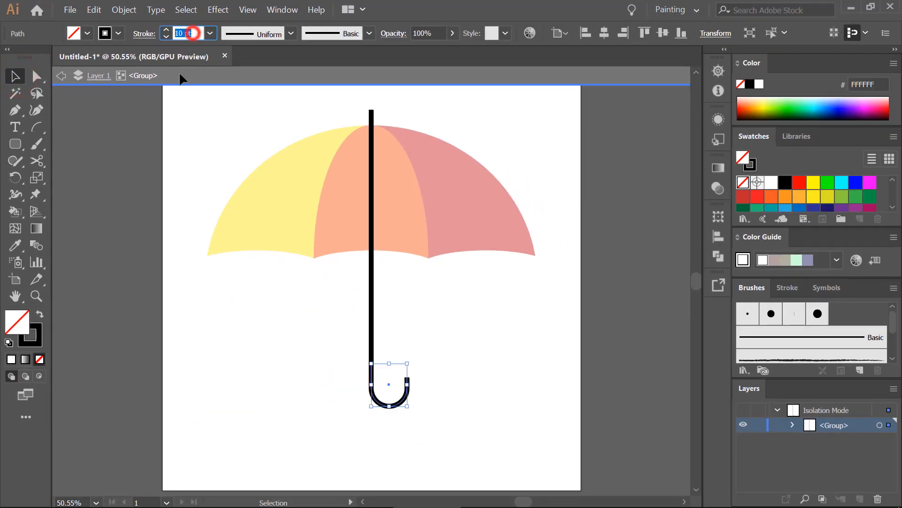
text(16)
key(Return)
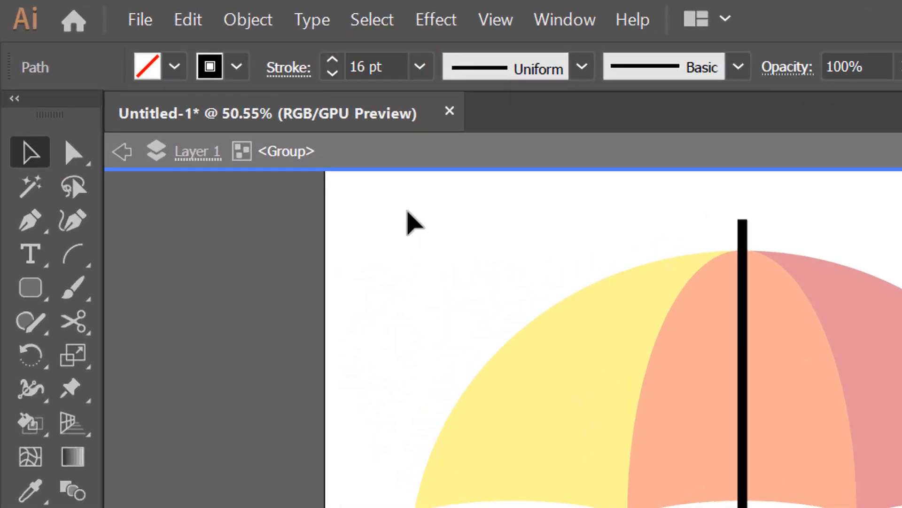
click(287, 69)
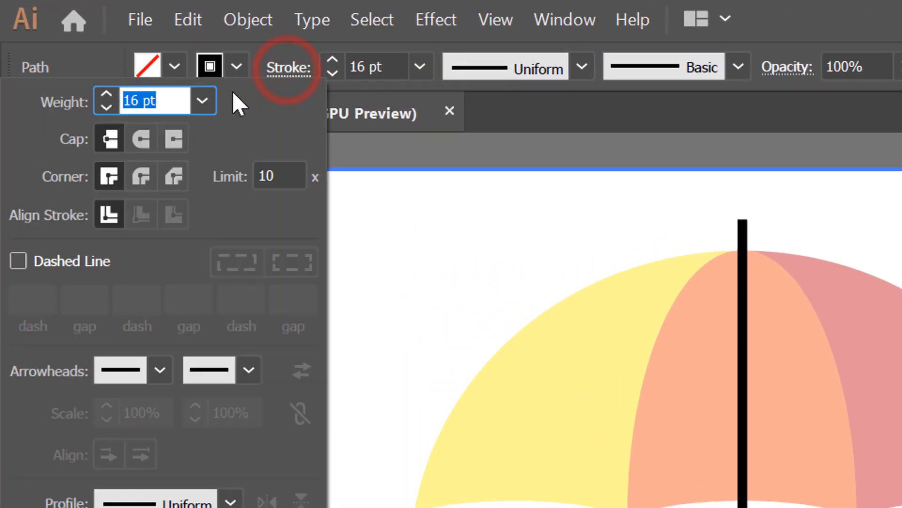
click(141, 141)
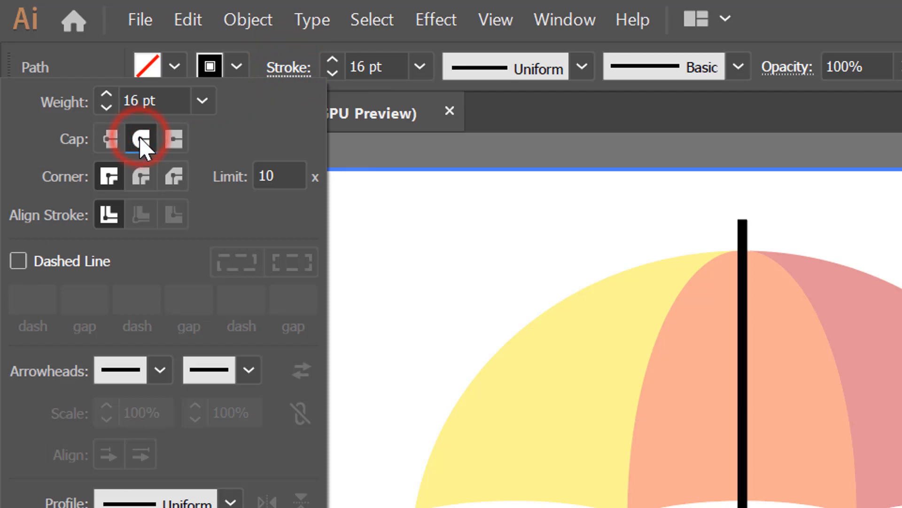
click(626, 220)
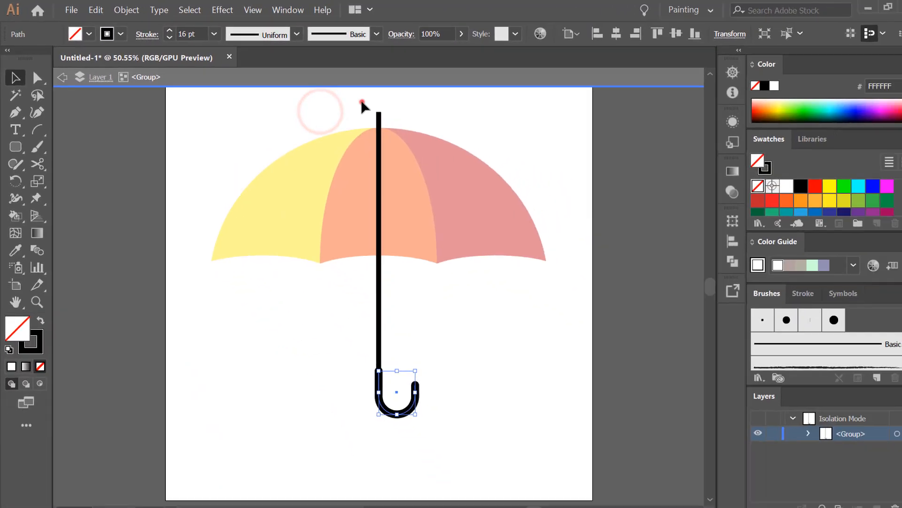
- Convert the strokes of the tip, shaft and hook to filled shapes with Outline Stroke
drag(362, 102, 461, 440)
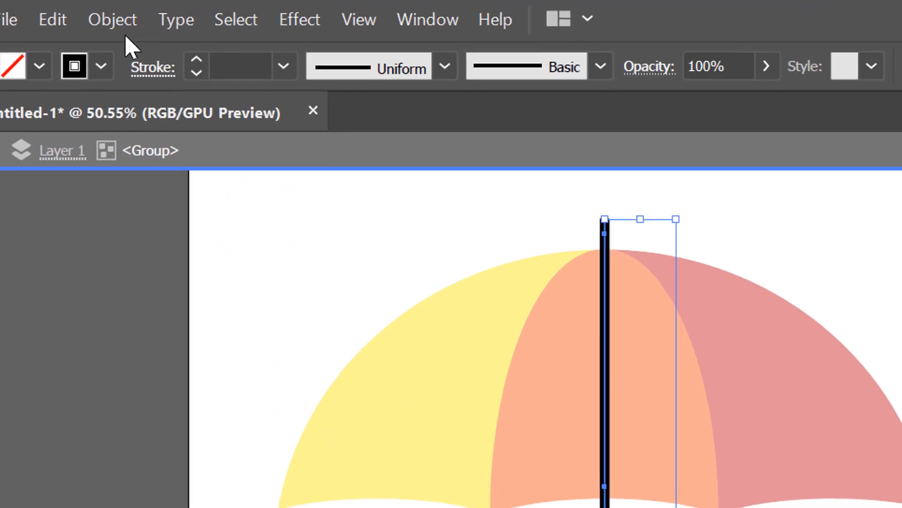
click(118, 23)
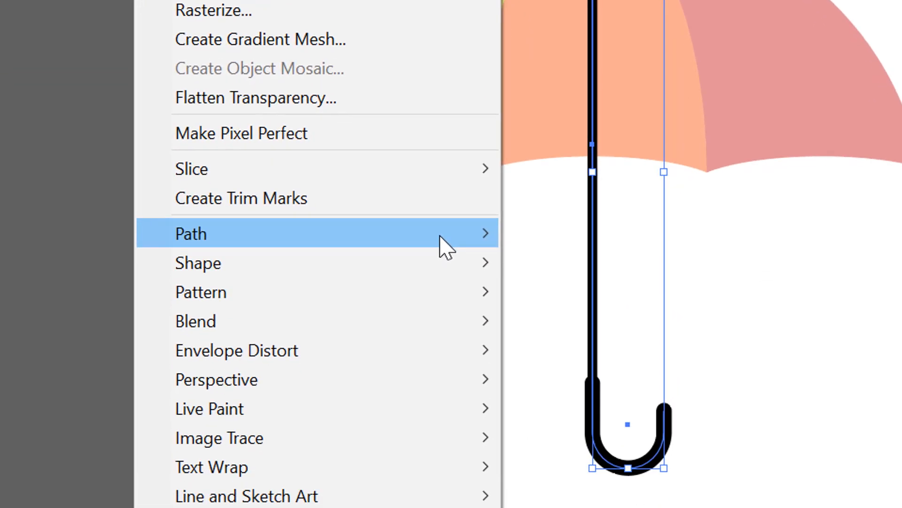
click(440, 235)
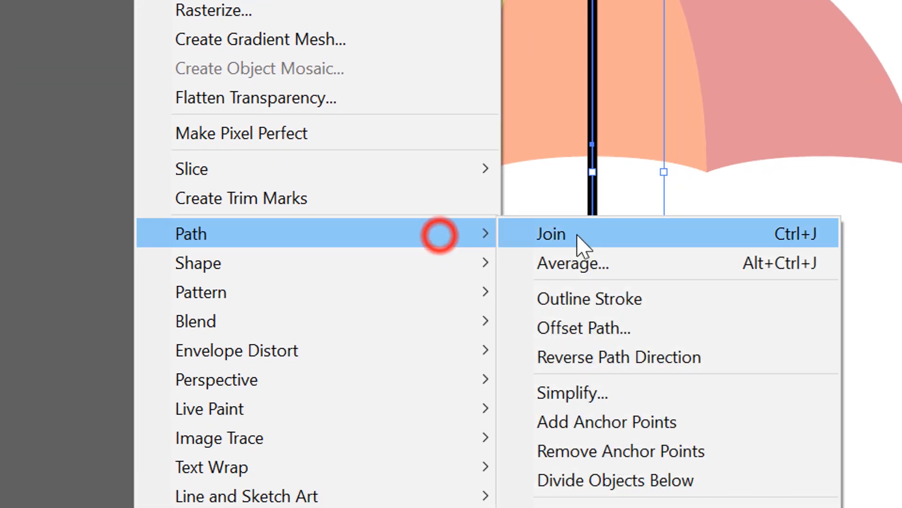
click(691, 301)
click(729, 301)
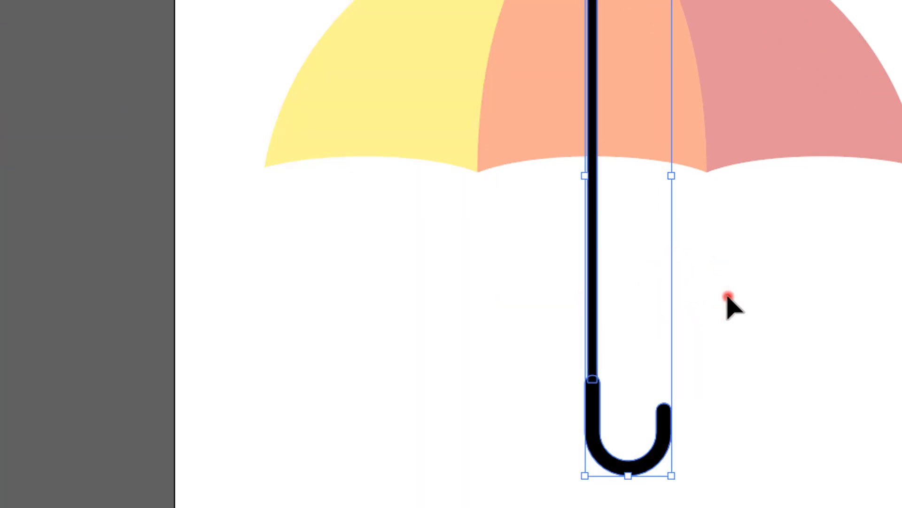
- Taper the tip above the canopy by scaling its two top anchor points inward to roughly a third of their spacing
key(ctrl+space)
drag(681, 62, 806, 239)
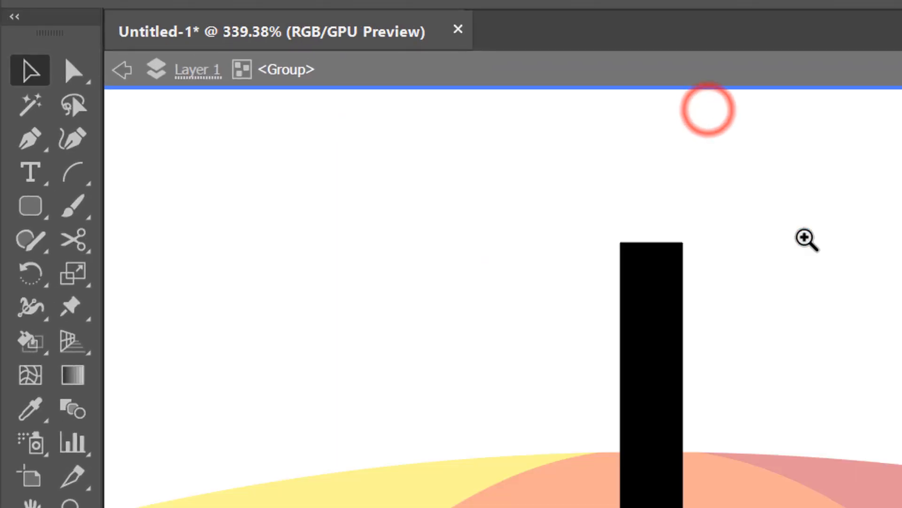
drag(560, 179, 792, 354)
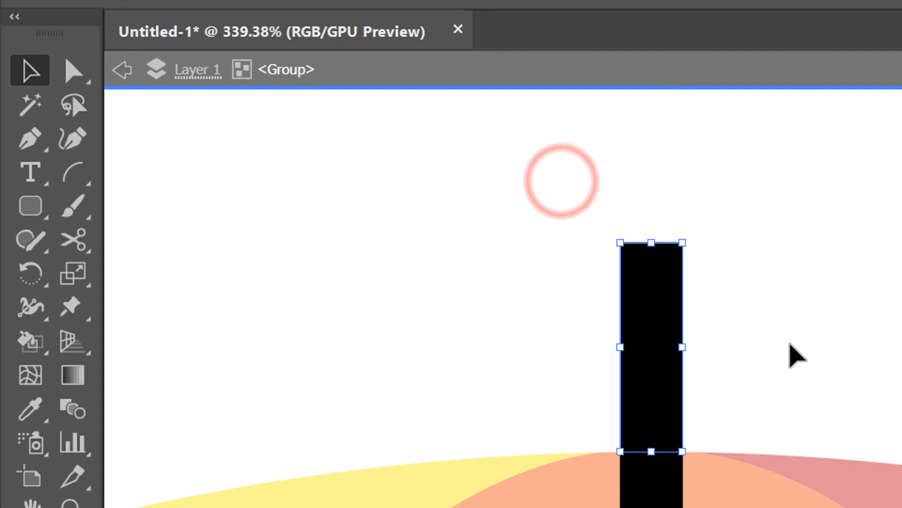
click(73, 71)
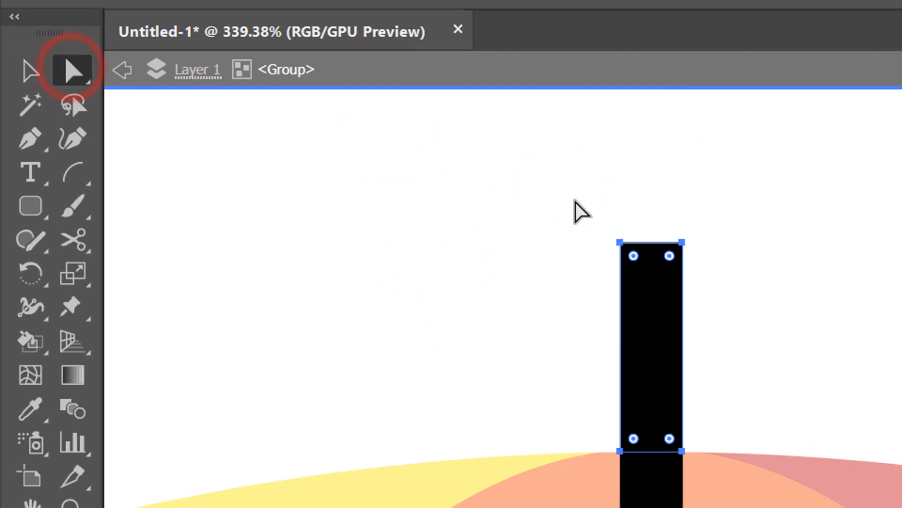
drag(581, 205, 720, 275)
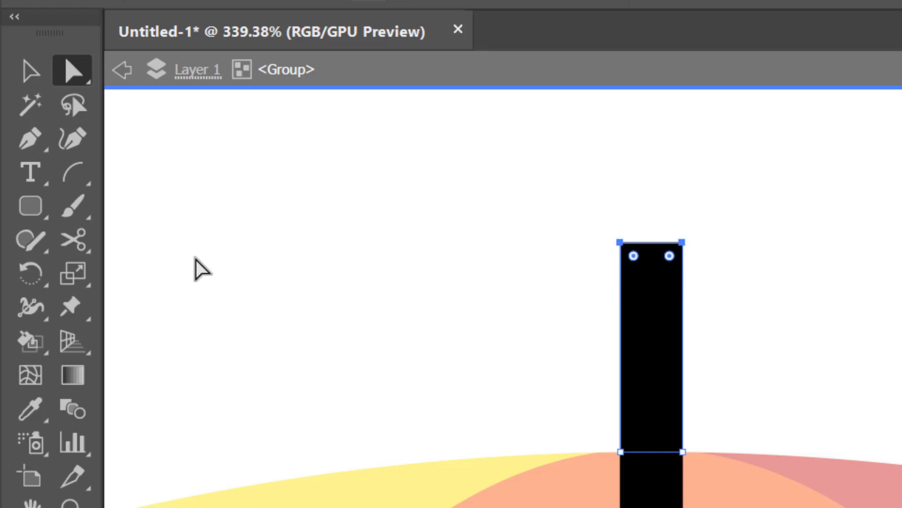
drag(85, 280, 162, 273)
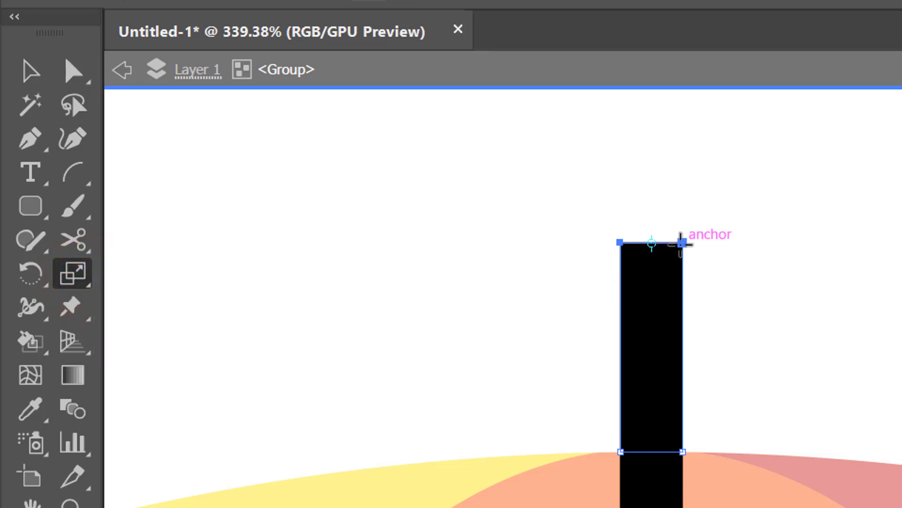
drag(682, 242, 664, 249)
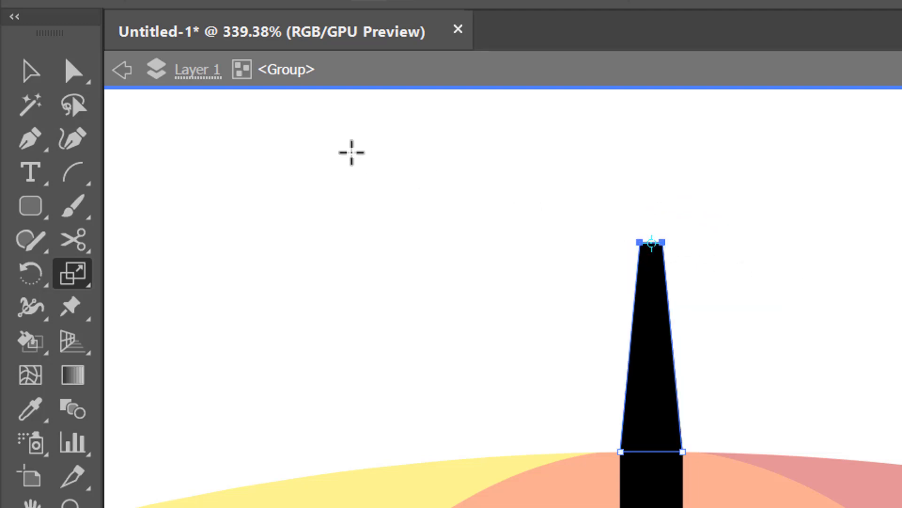
- Unite the tapered tip and the shaft into one shape with Pathfinder, and deselect it
click(26, 67)
click(535, 206)
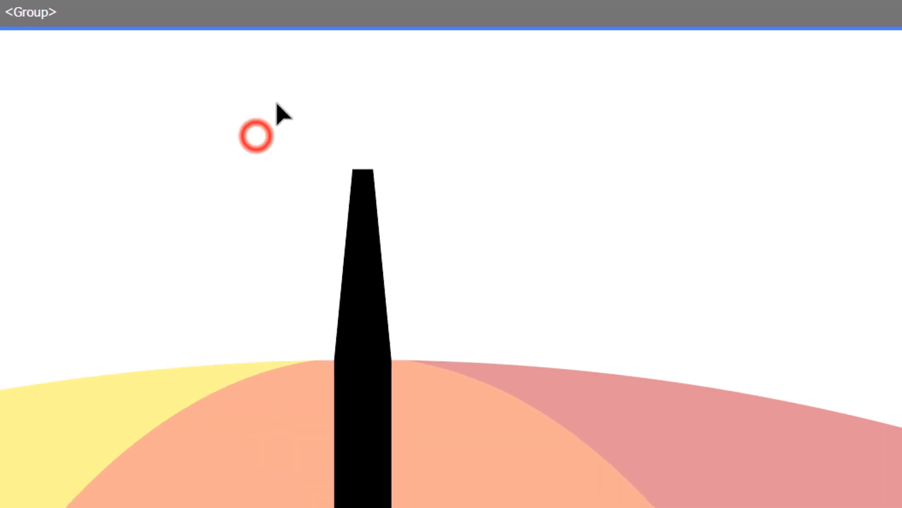
drag(557, 171, 332, 477)
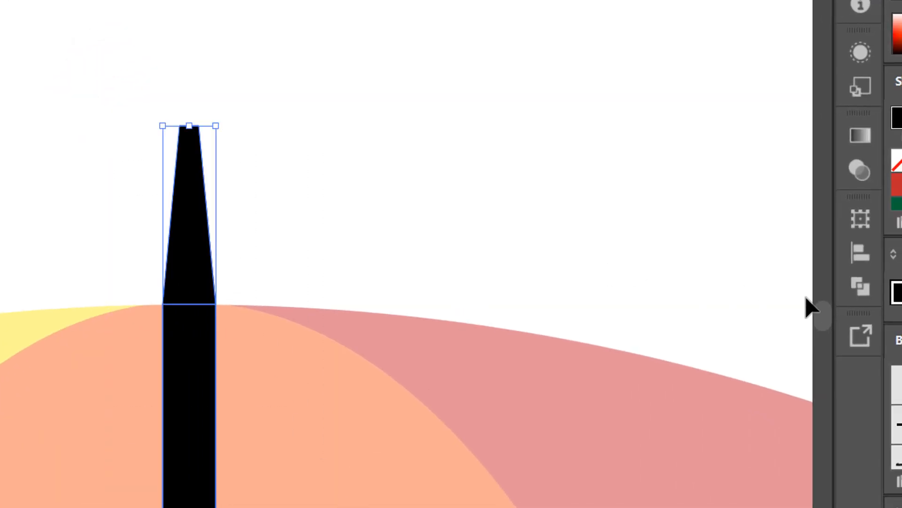
click(857, 282)
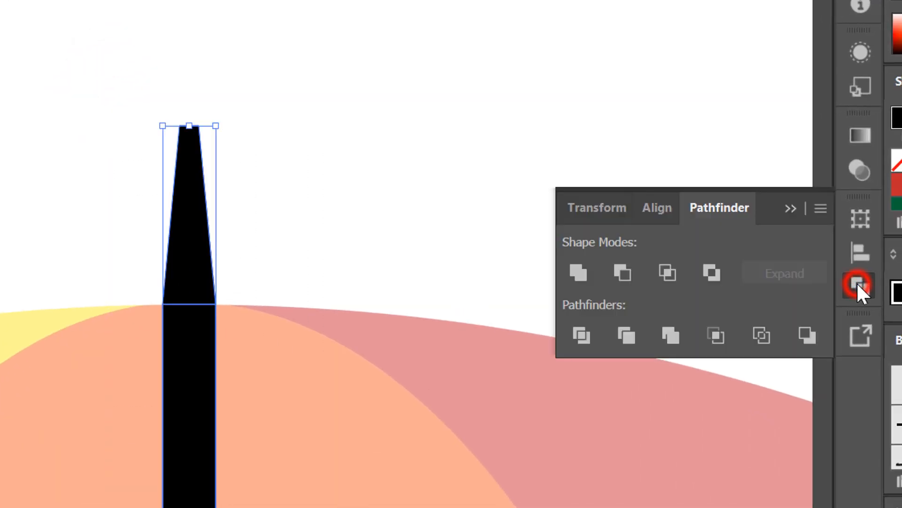
click(584, 276)
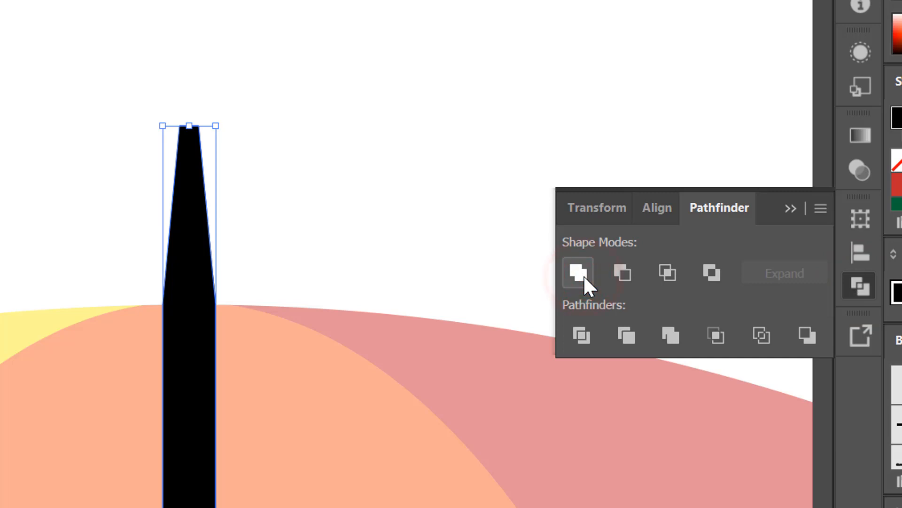
click(791, 208)
click(393, 225)
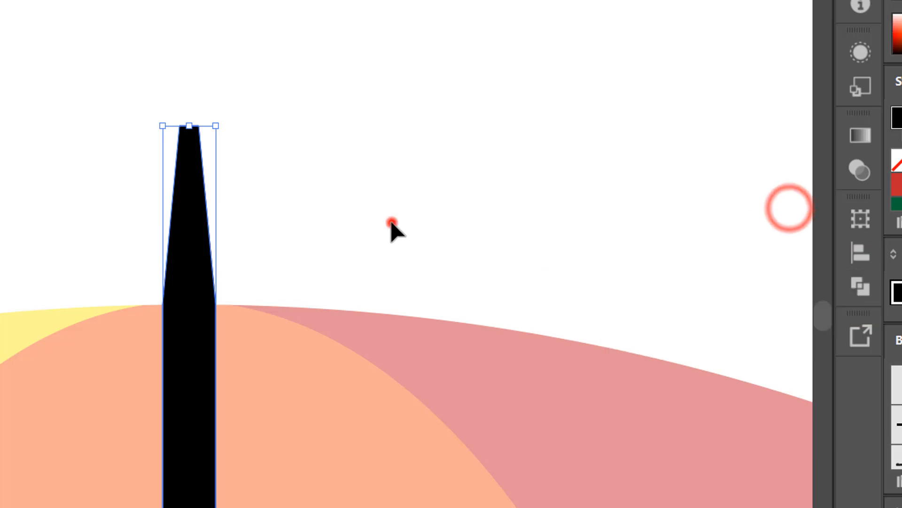
- Fill the united shaft and tip with a light gray swatch from the grays group, and deselect it
key(ctrl+0)
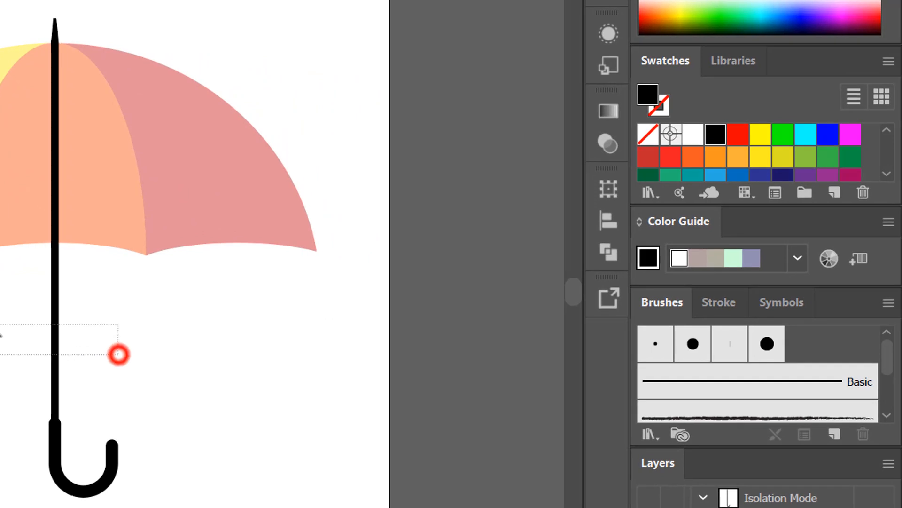
drag(1, 332, 13, 322)
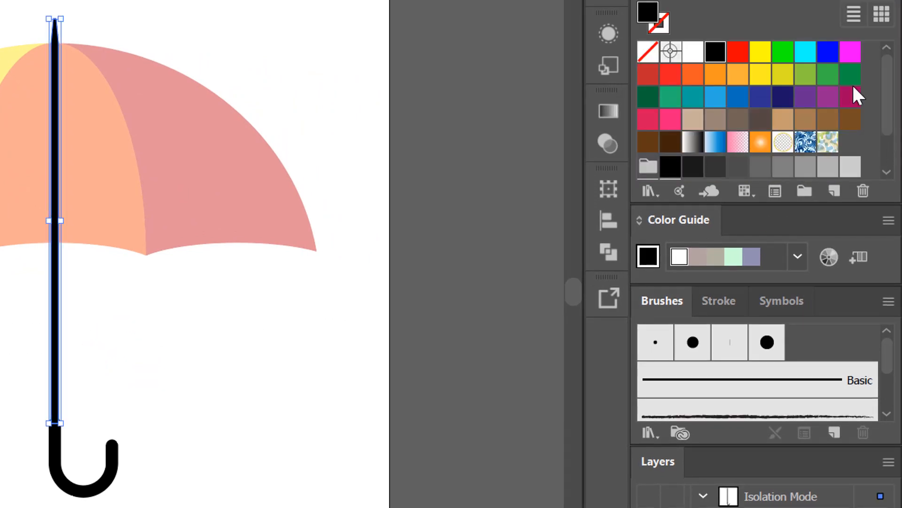
click(887, 116)
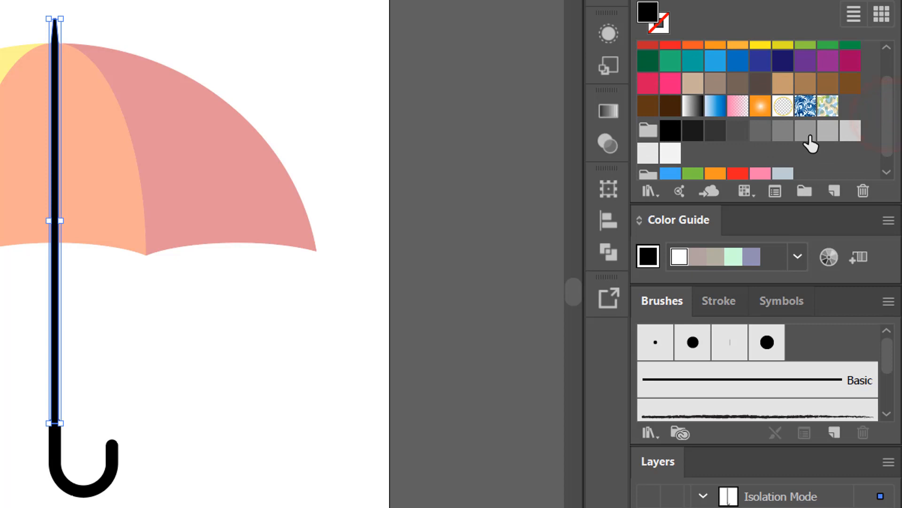
click(808, 135)
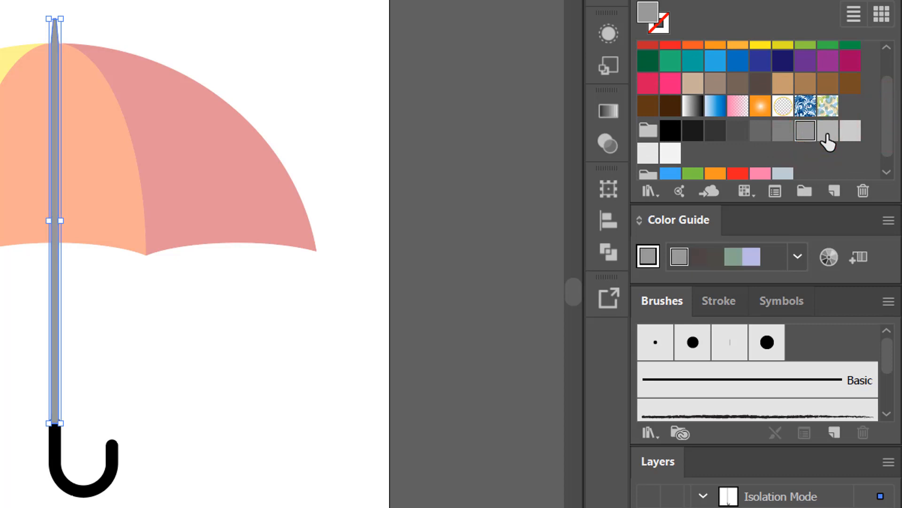
click(826, 133)
click(157, 497)
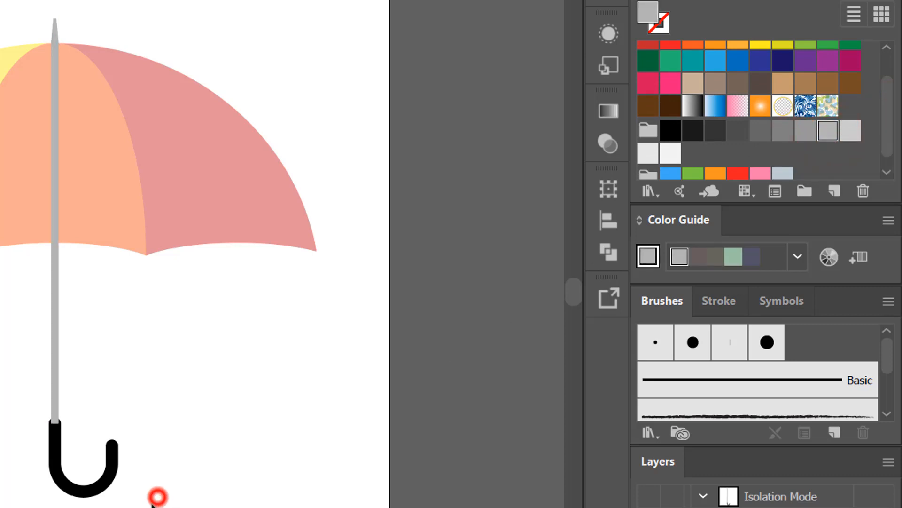
- Fill the hook with the red of the canopy's red section using the Eyedropper, and deselect it
drag(170, 507, 0, 461)
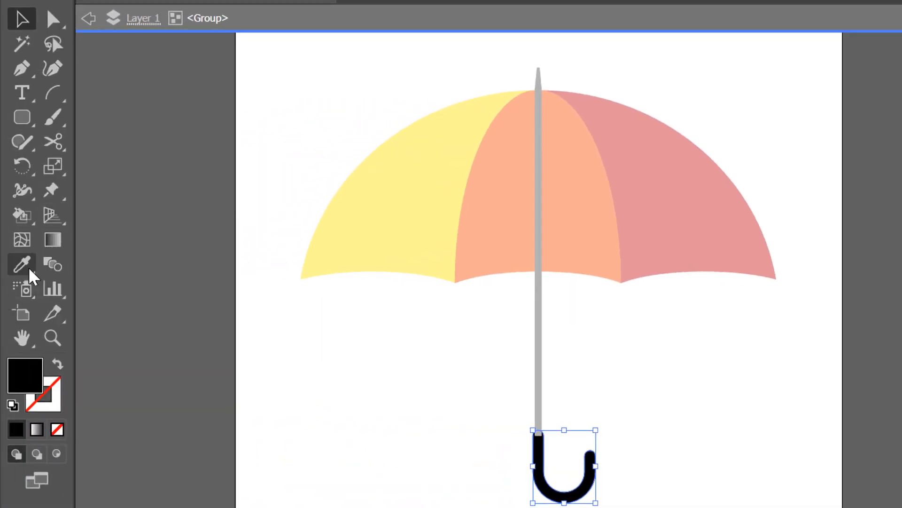
drag(22, 264, 104, 267)
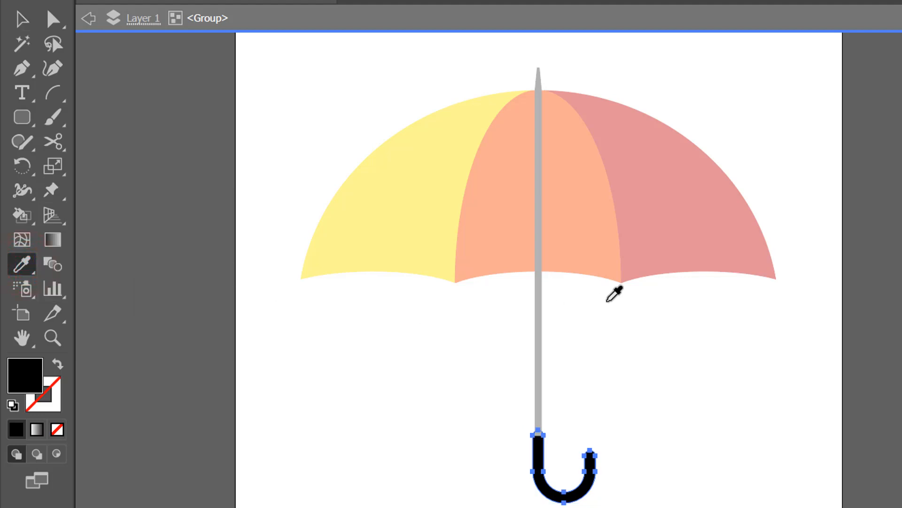
click(664, 236)
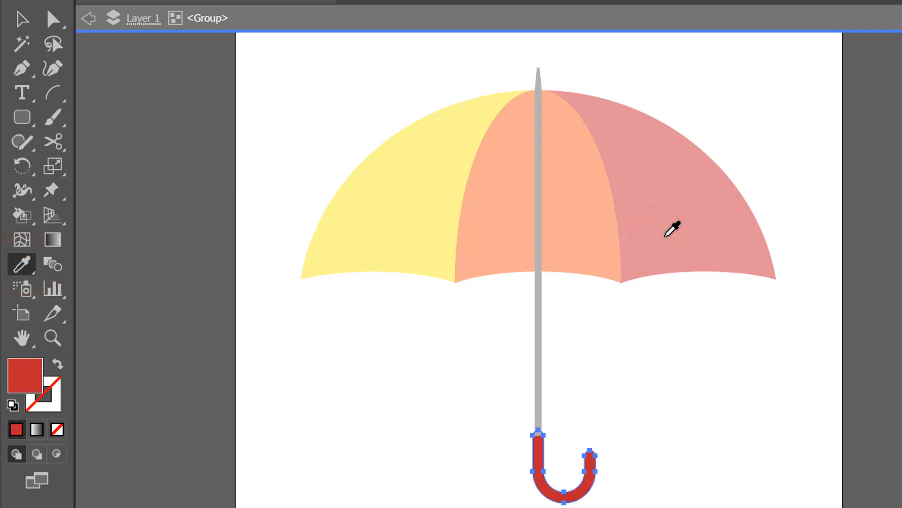
click(22, 19)
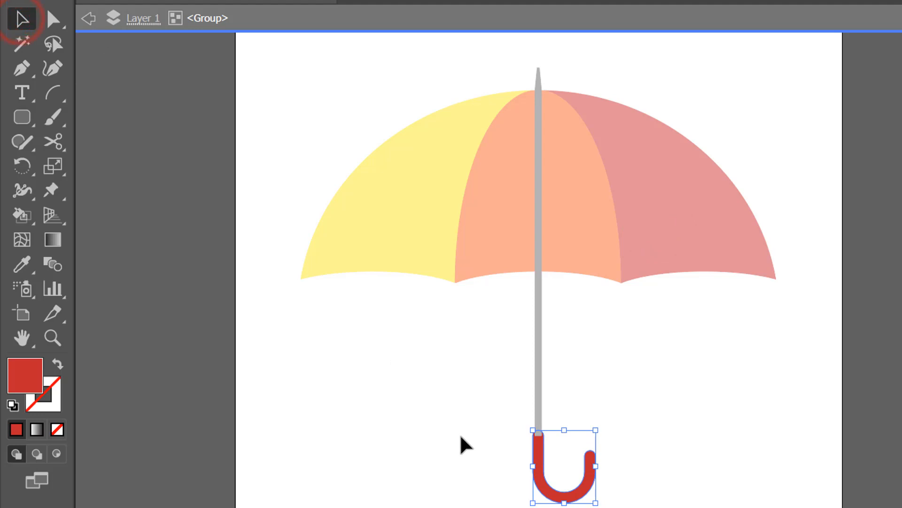
click(473, 437)
- Bring the red hook to the front so it covers the shaft's lower end, and exit isolation mode
drag(492, 396, 650, 506)
drag(674, 432, 561, 341)
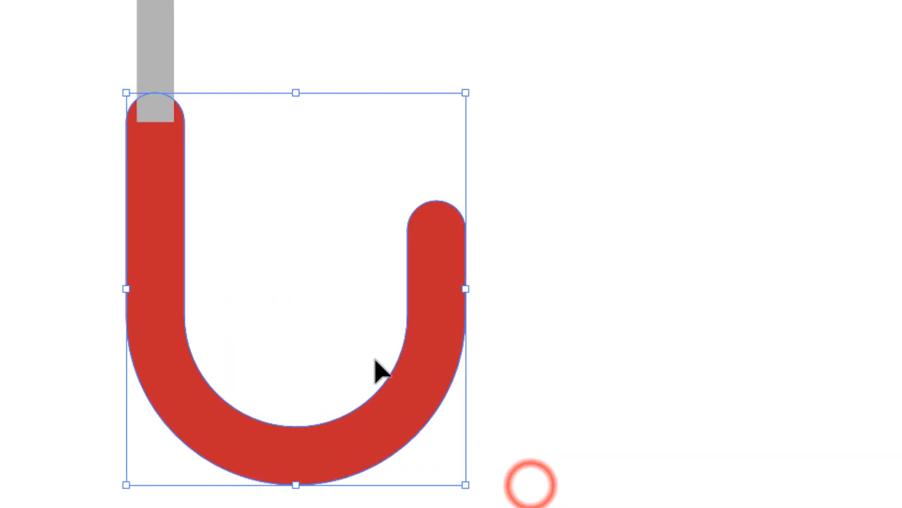
right_click(424, 356)
click(660, 224)
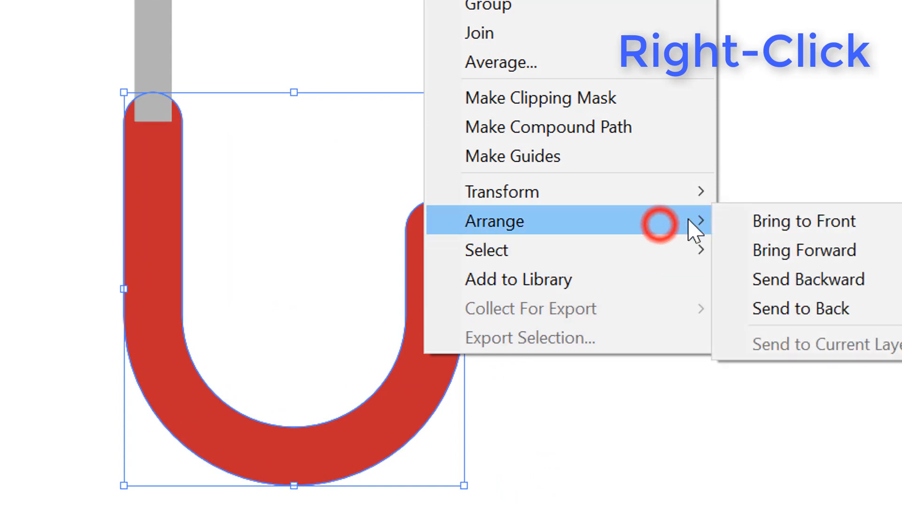
click(889, 226)
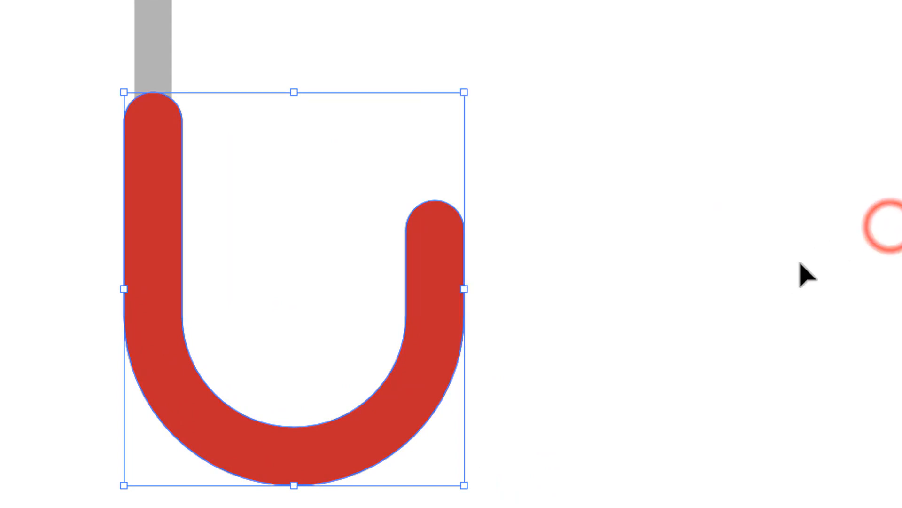
click(791, 268)
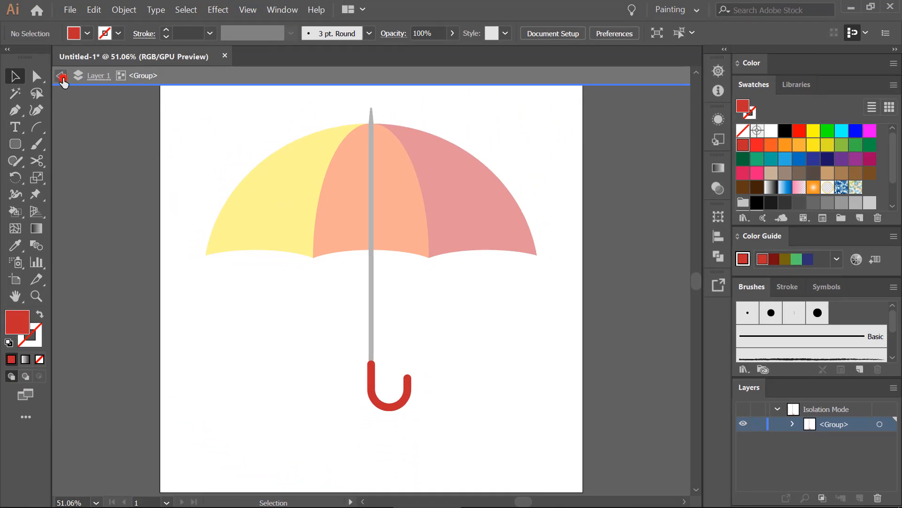
click(61, 77)
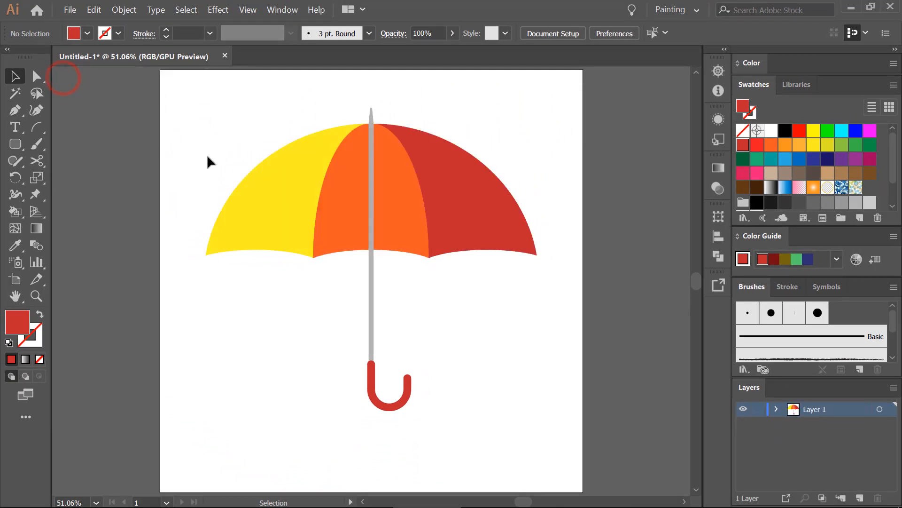
- Bring the Live Paint canopy to the front so it covers the shaft, and deselect it
click(451, 212)
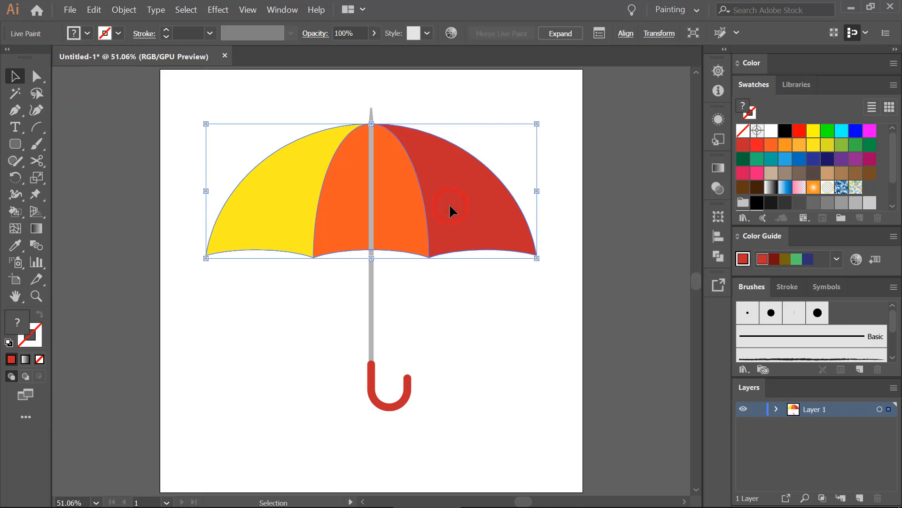
right_click(451, 212)
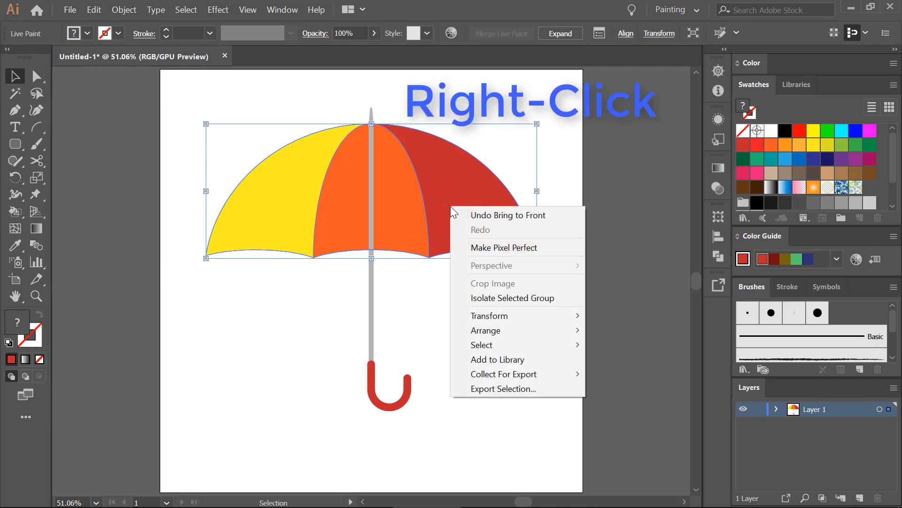
click(570, 331)
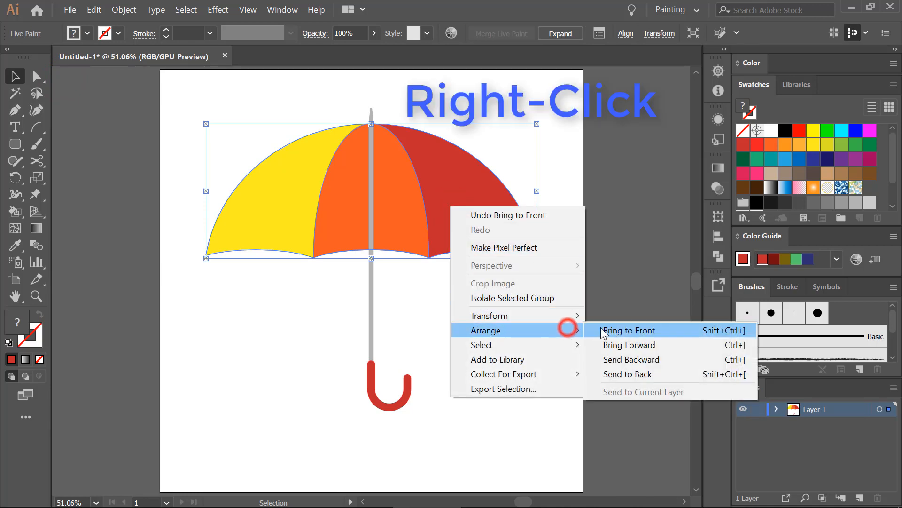
click(666, 331)
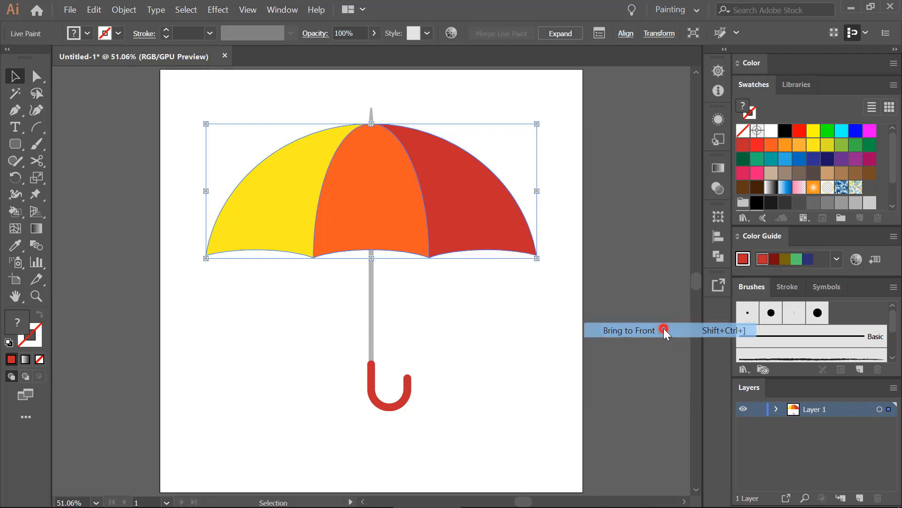
click(521, 324)
- Group the canopy, shaft and hook, and rotate the group about 45° counterclockwise
drag(565, 449, 247, 100)
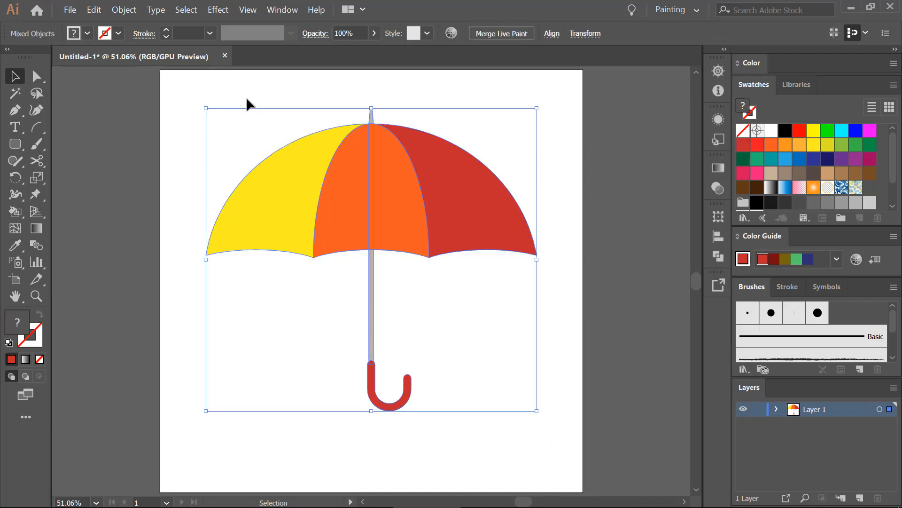
right_click(383, 162)
click(472, 234)
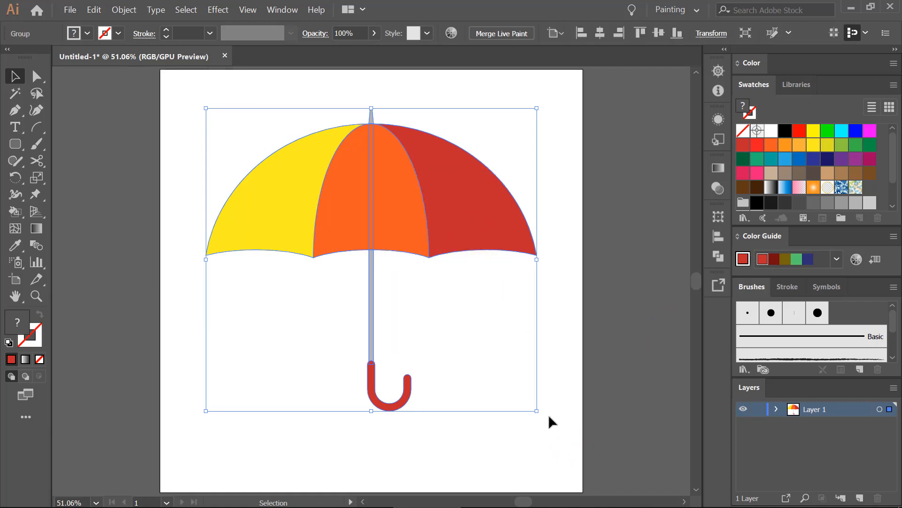
drag(541, 412, 601, 262)
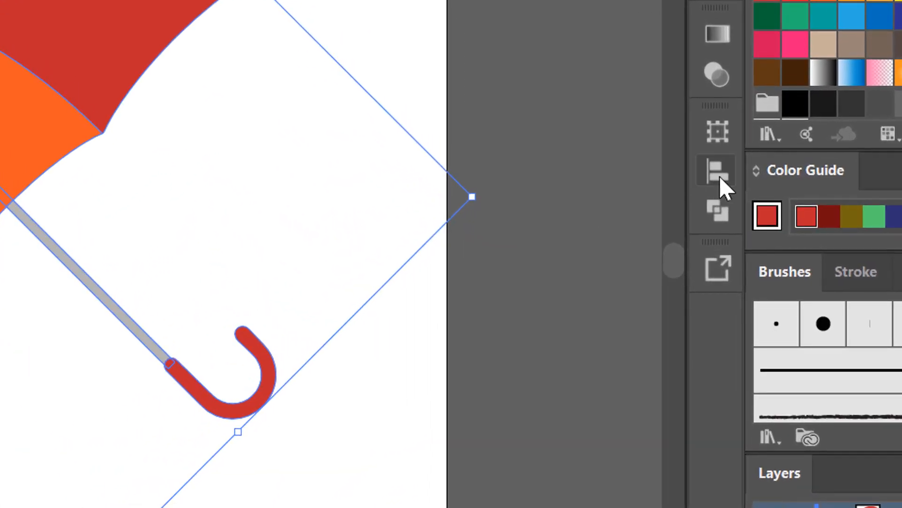
- Center the rotated umbrella horizontally and vertically on the artboard with Align to Artboard, and deselect it
click(720, 173)
click(643, 365)
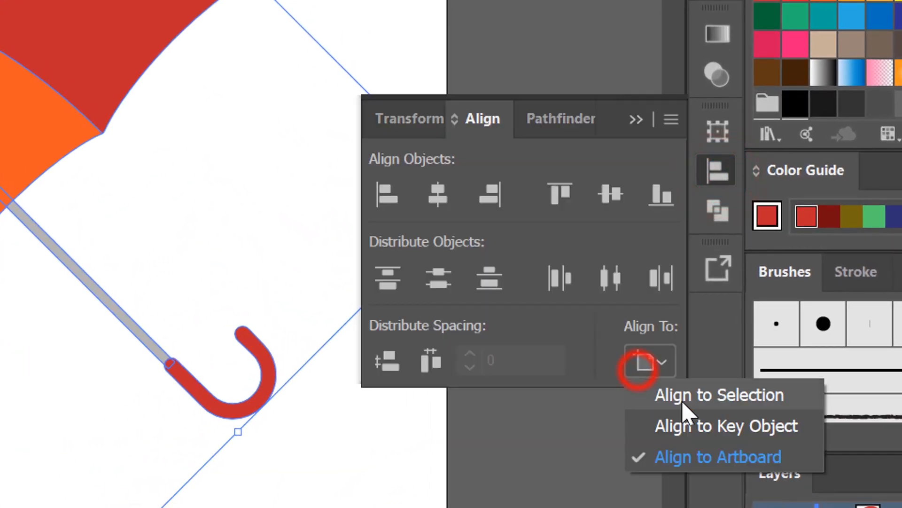
click(741, 463)
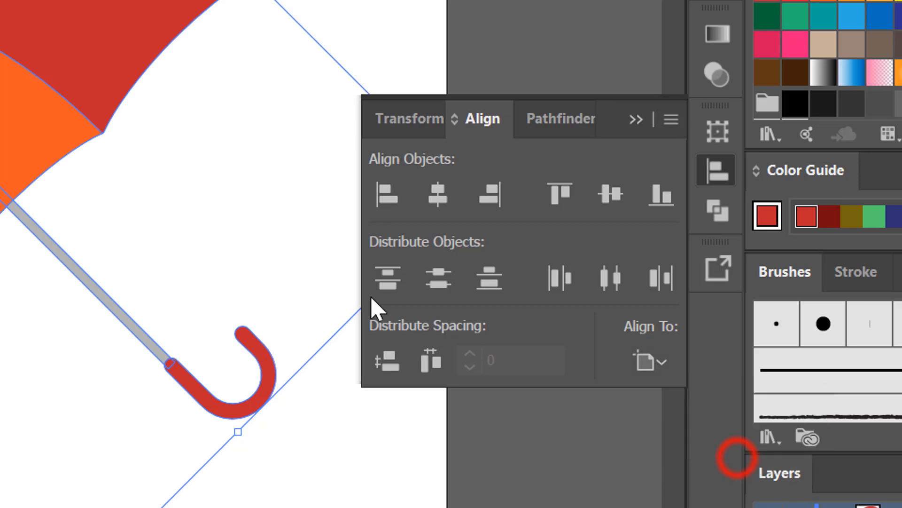
click(438, 198)
click(611, 195)
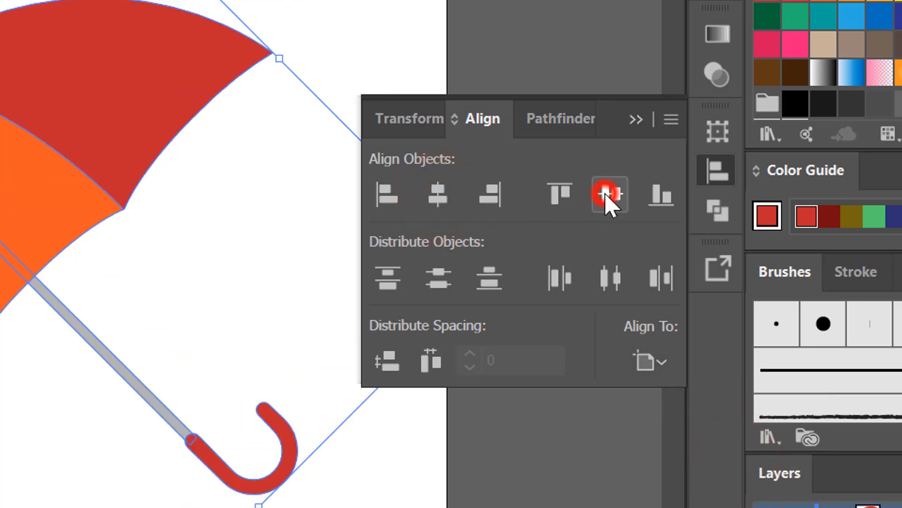
click(632, 125)
click(510, 135)
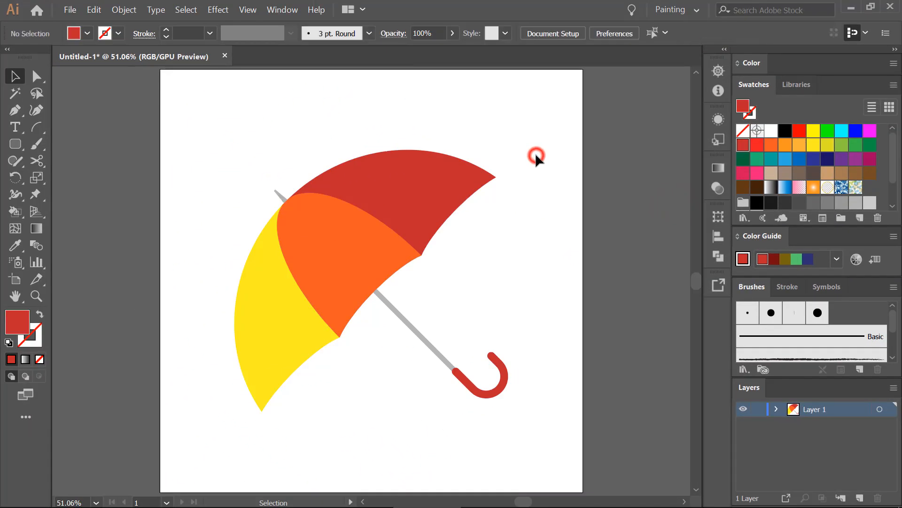
- View the finished umbrella in full screen mode without the interface, zoomed out to 50%
key(f)
key(f)
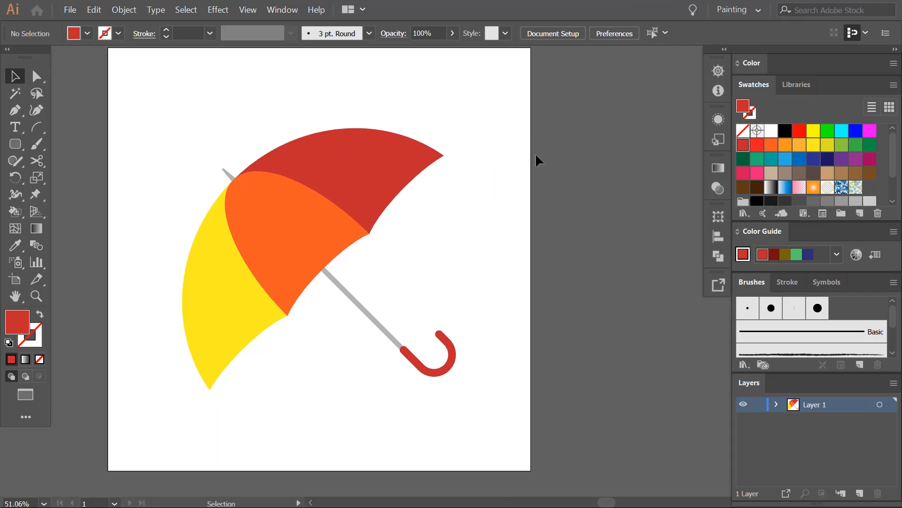
key(ctrl+0)
key(ctrl+minus)
key(ctrl+minus)
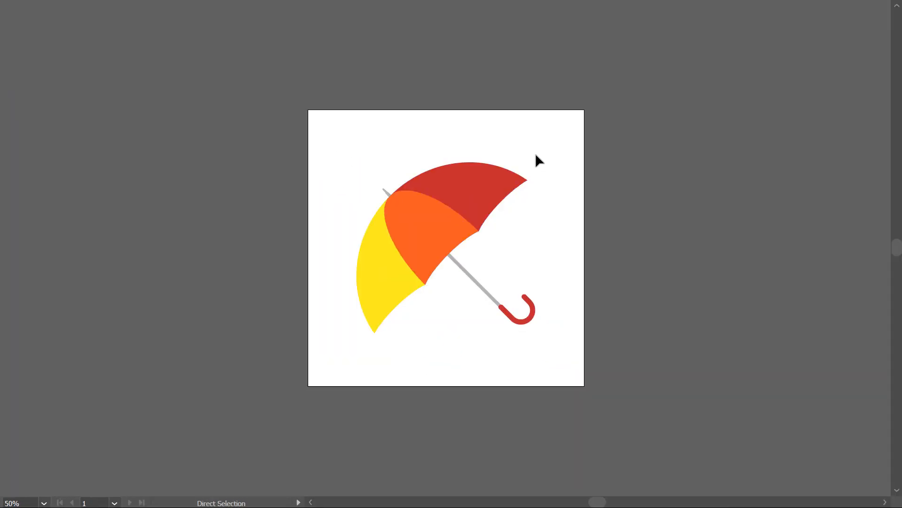